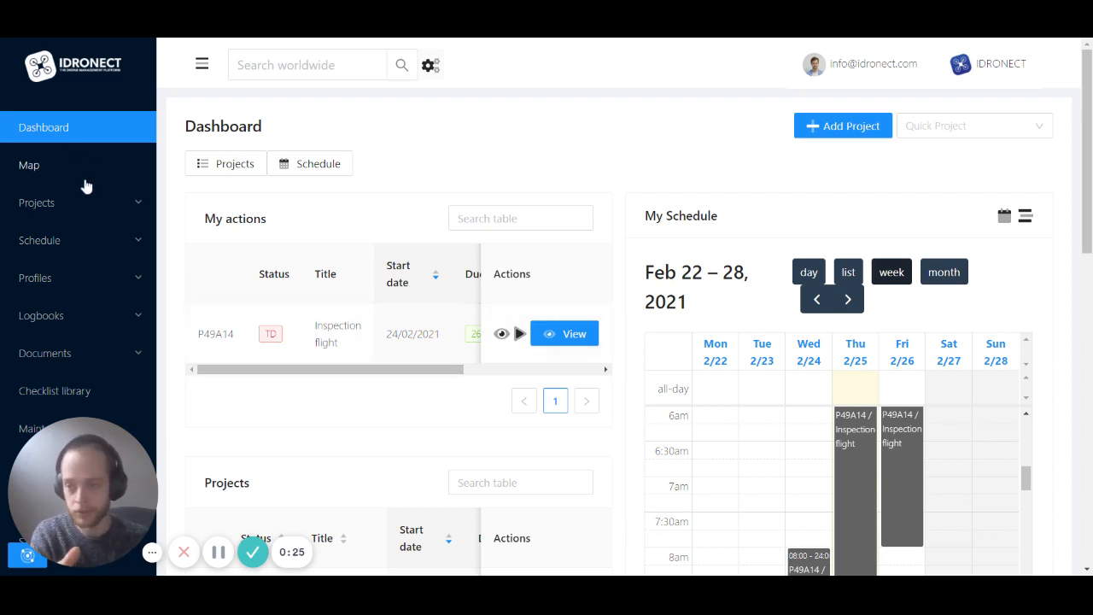
Open the Action Type Library under Projects and look through the existing action types.
left_click(90, 204)
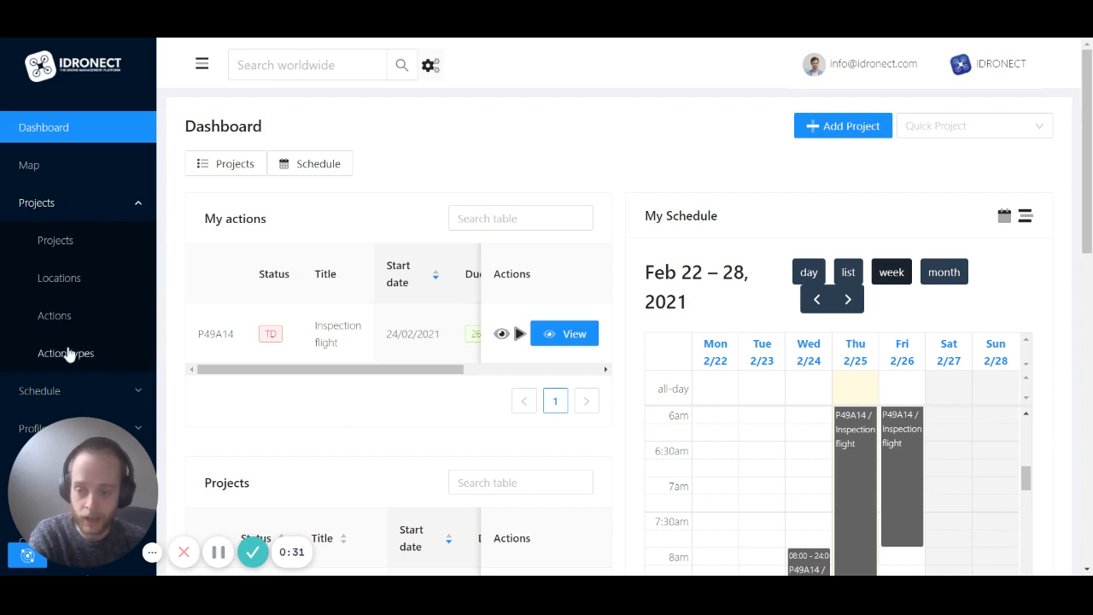
left_click(69, 354)
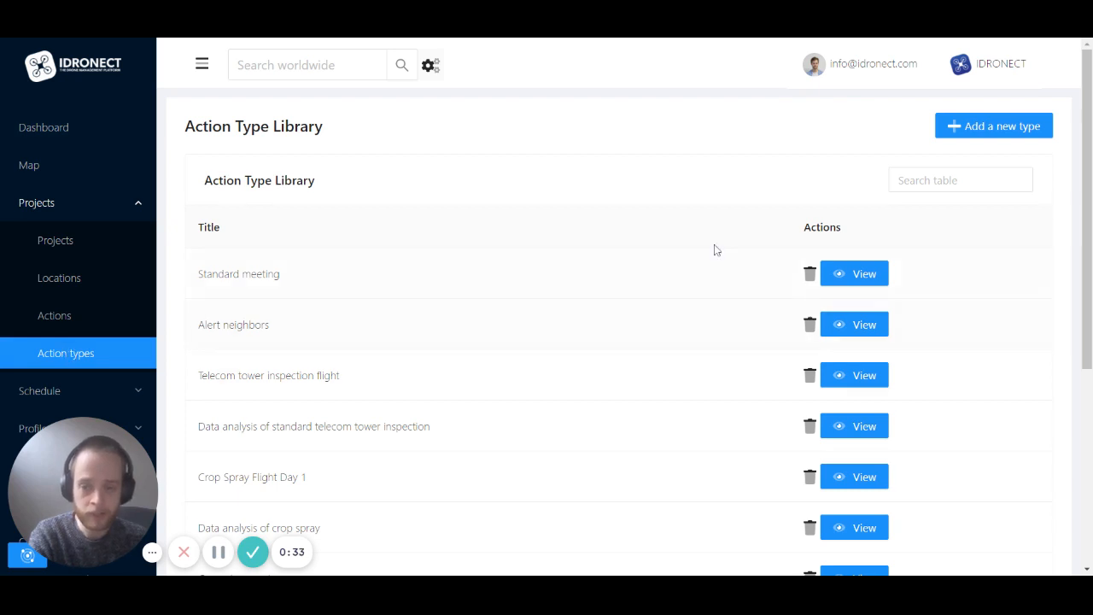
scroll(400, 288, "down", 4)
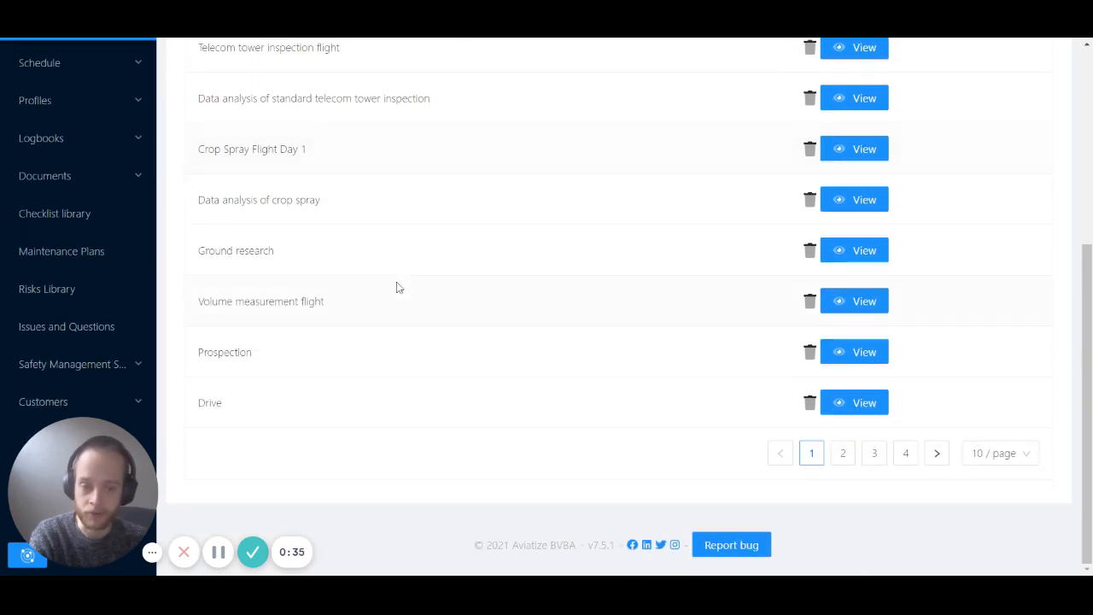
scroll(398, 286, "up", 5)
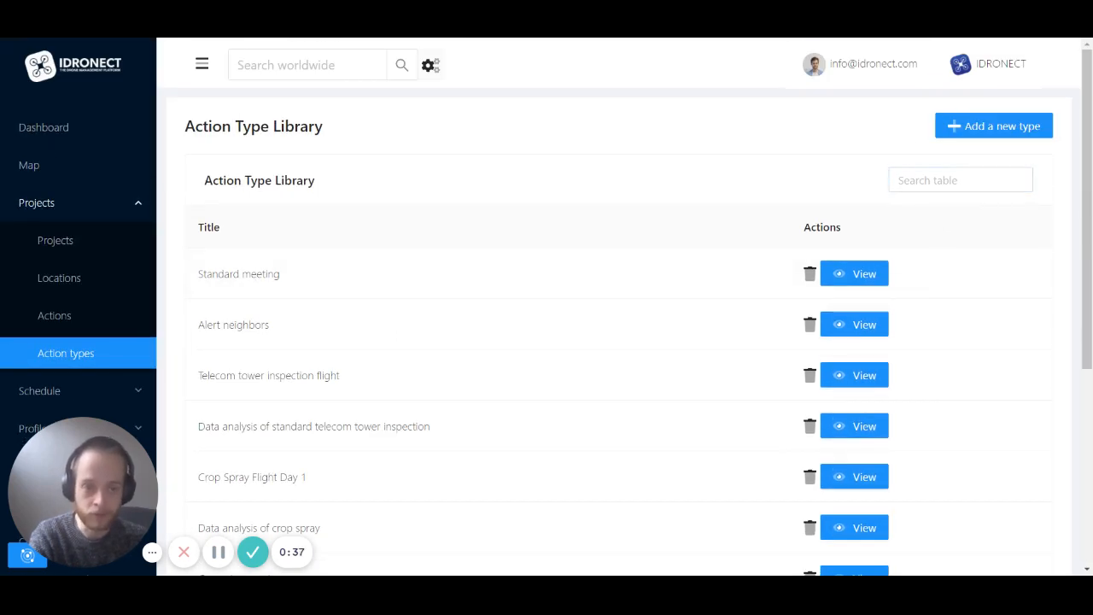
left_click(946, 180)
left_click(804, 186)
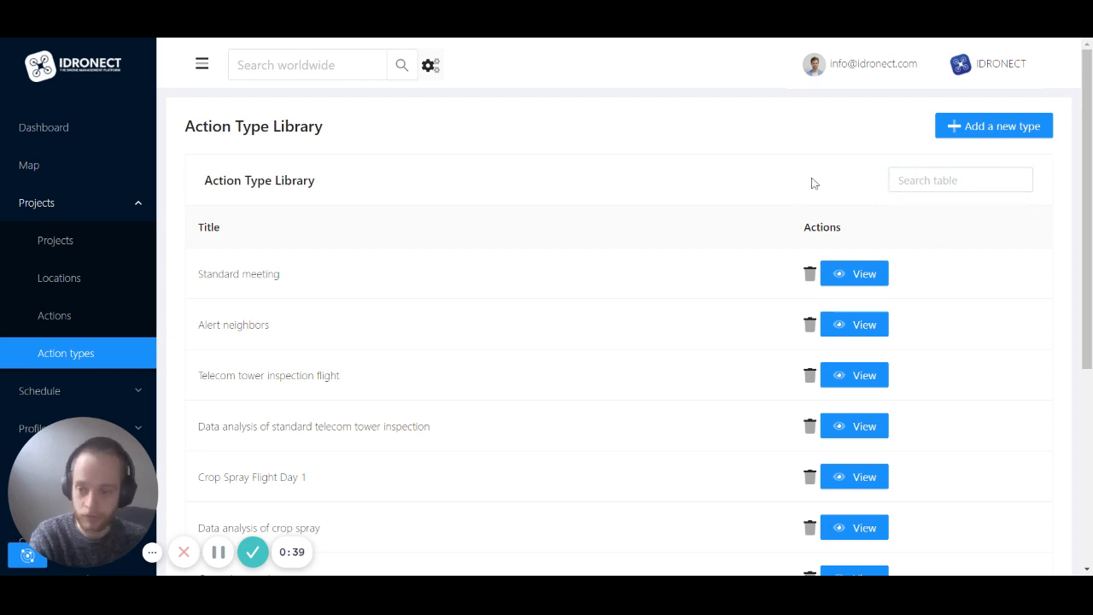
Start a new action type and name it "Demonstration flight".
left_click(950, 129)
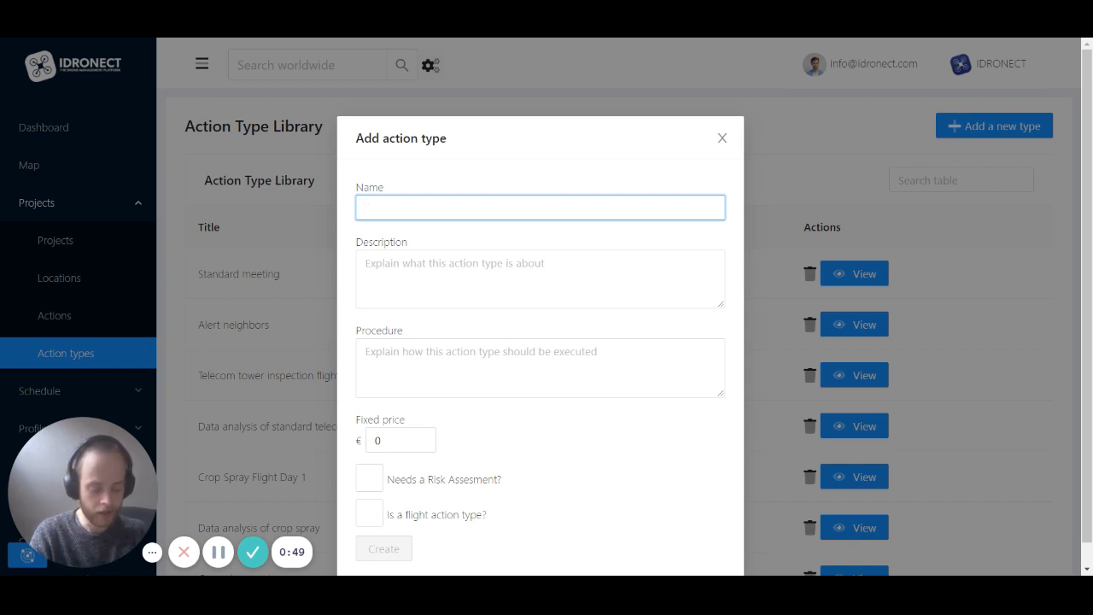
type("De")
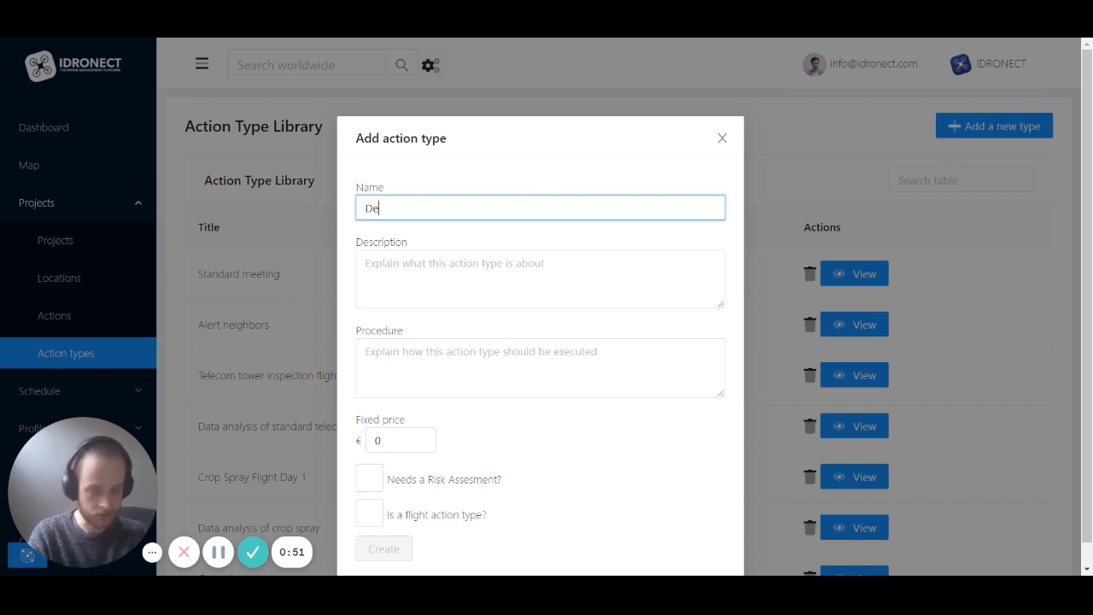
type("monstr")
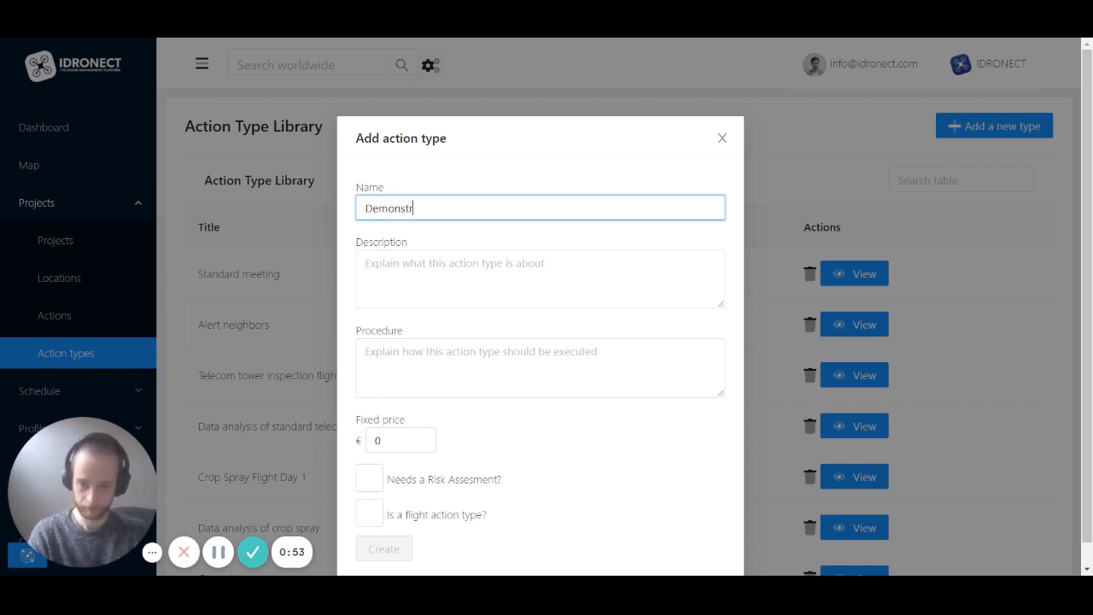
type("ation flight")
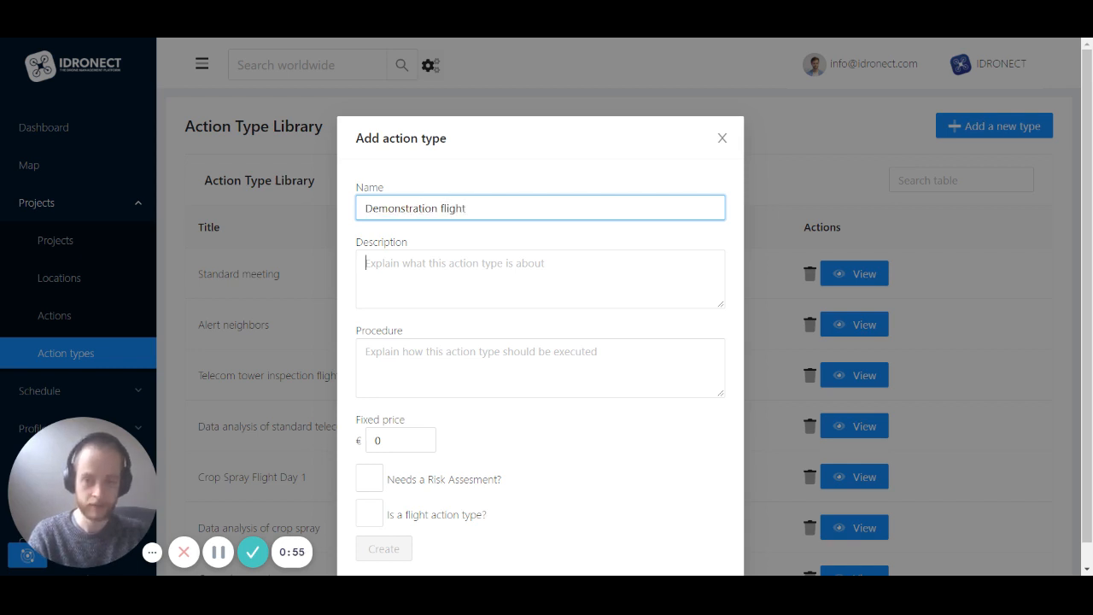
Copy the name "Demonstration flight" into the new action type's description and procedure.
key("Tab")
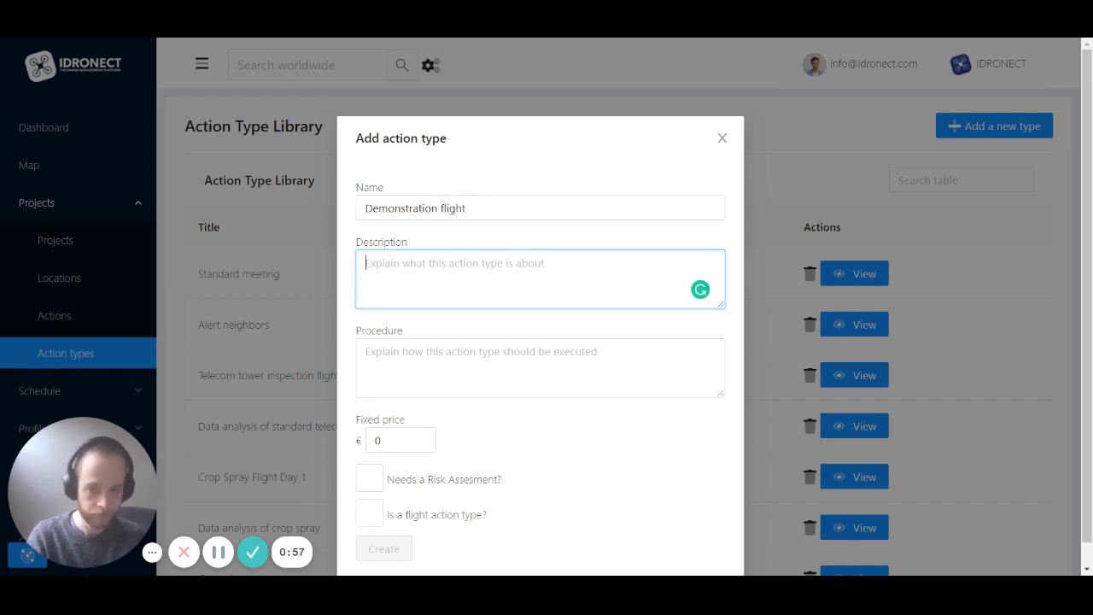
key("shift+Tab")
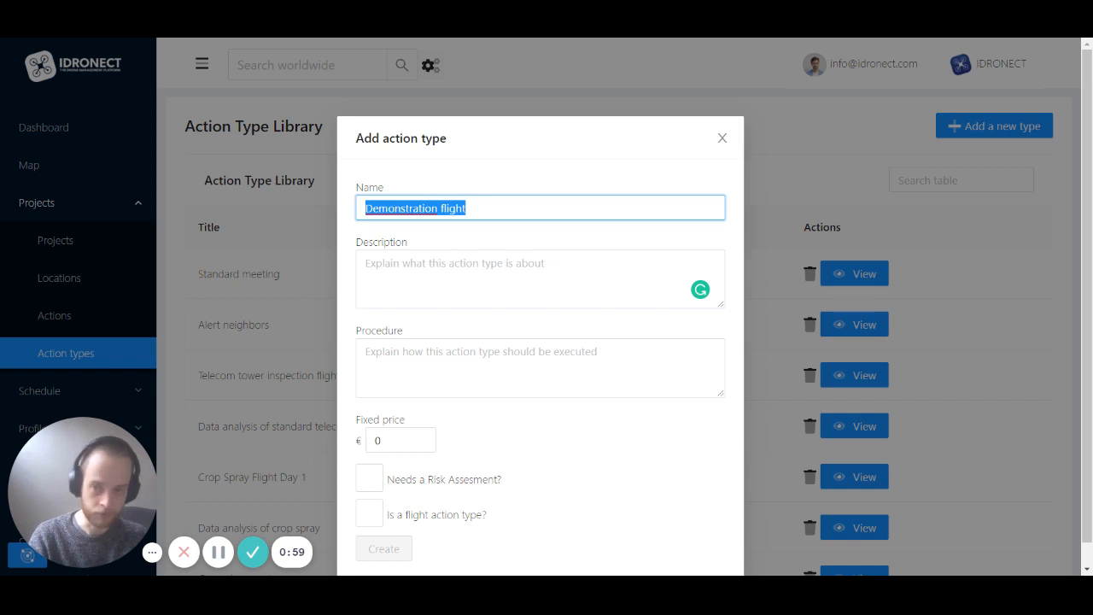
key("ctrl+c")
key("Tab")
key("ctrl+v")
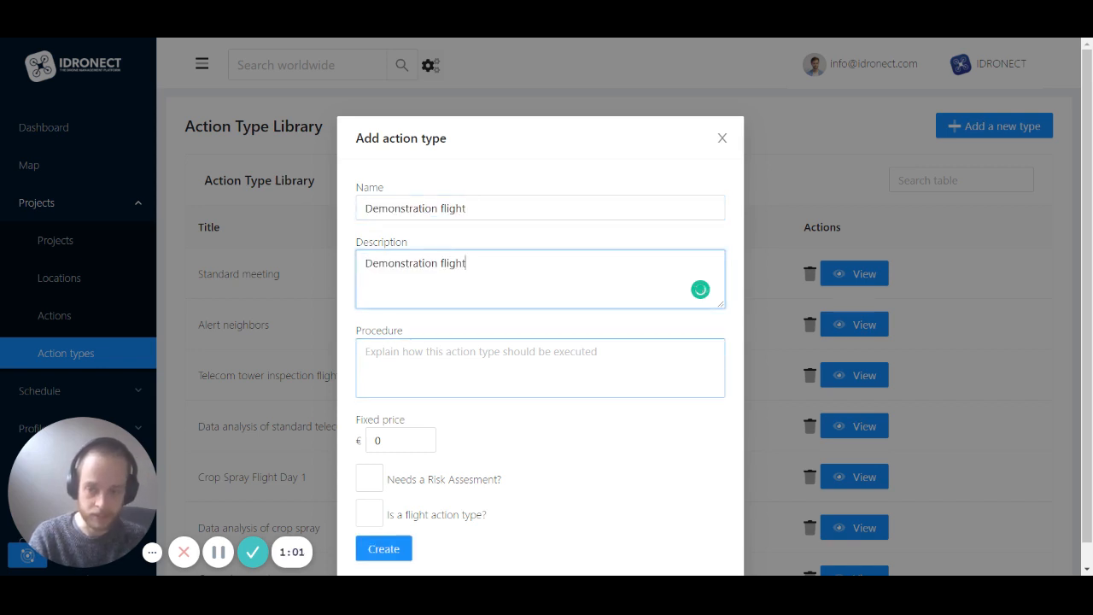
key("Tab")
key("ctrl+v")
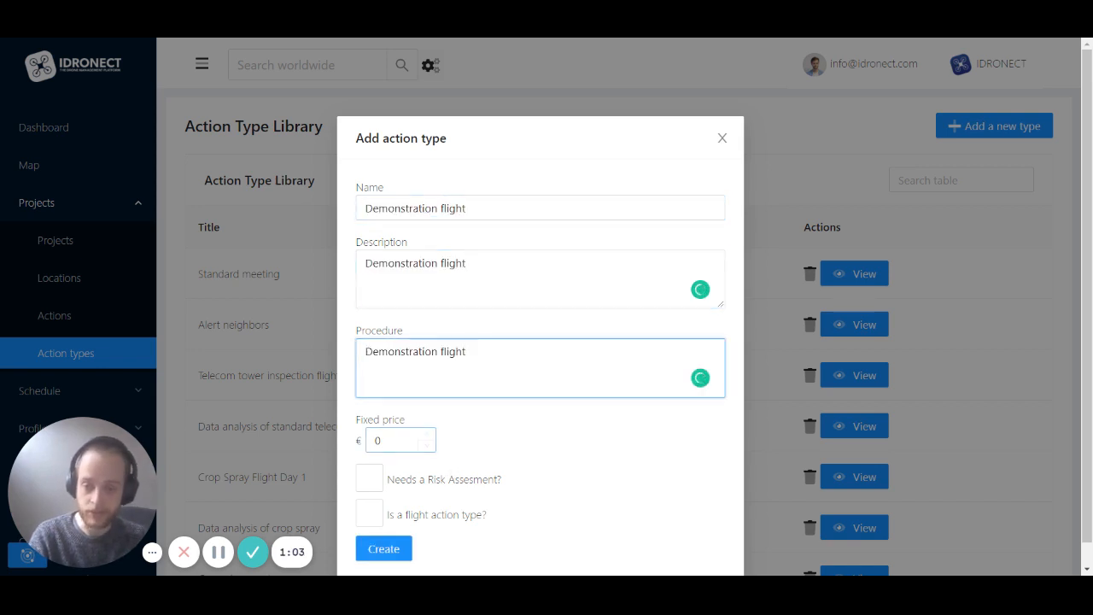
Set the fixed price of the Demonstration flight action type to €450.
key("Tab")
key("BackSpace")
type("45")
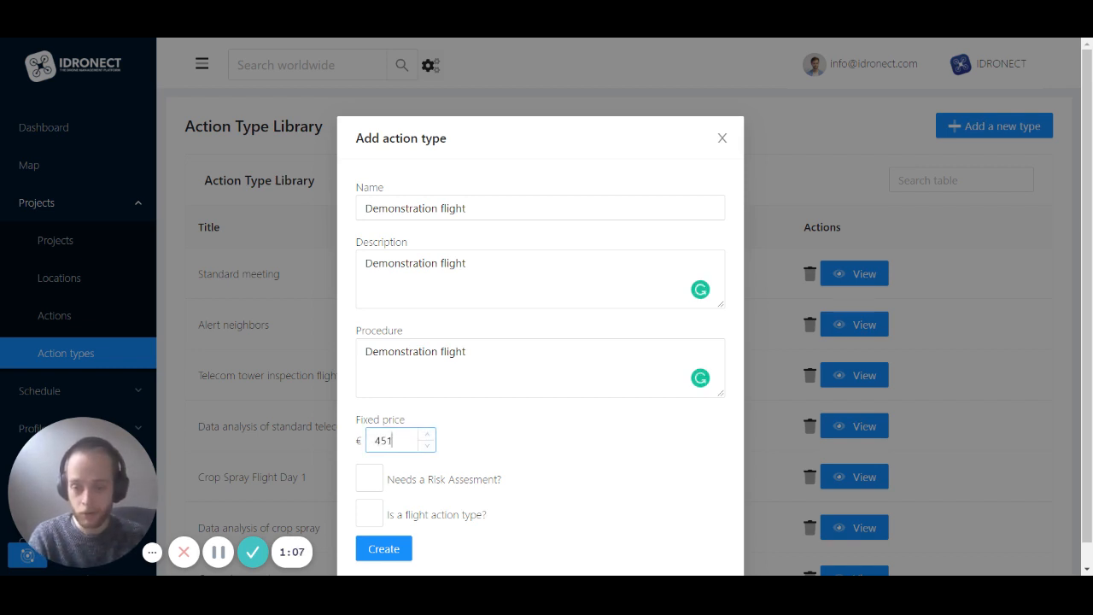
type("1")
key("BackSpace")
type("0")
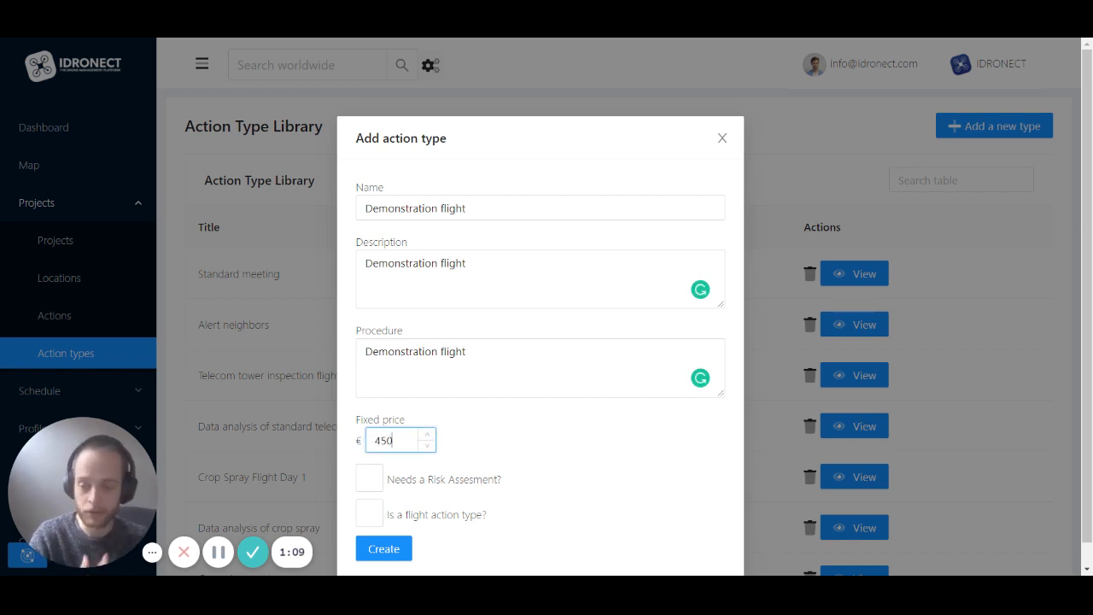
left_click(505, 410)
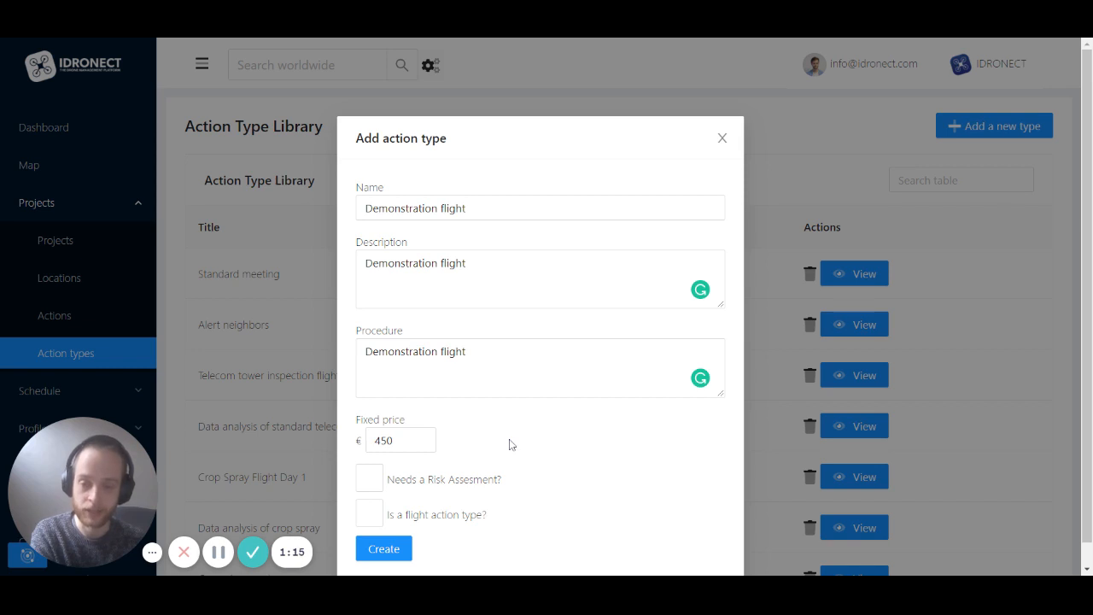
Mark the action type as needing a risk assessment and as a flight action type, and create it.
scroll(510, 444, "down", 1)
left_click(374, 460)
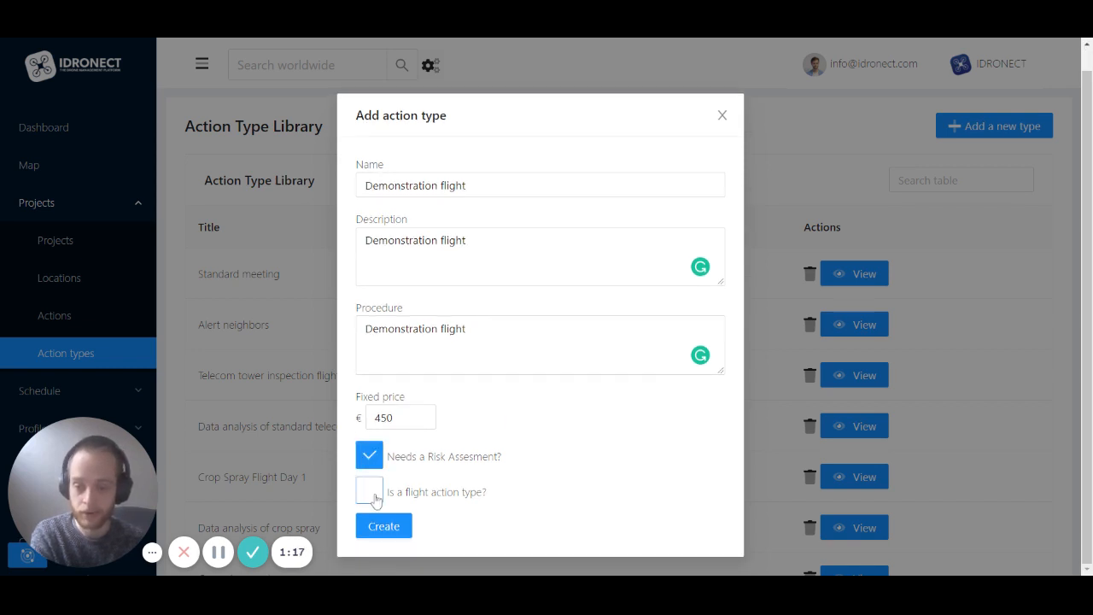
left_click(374, 499)
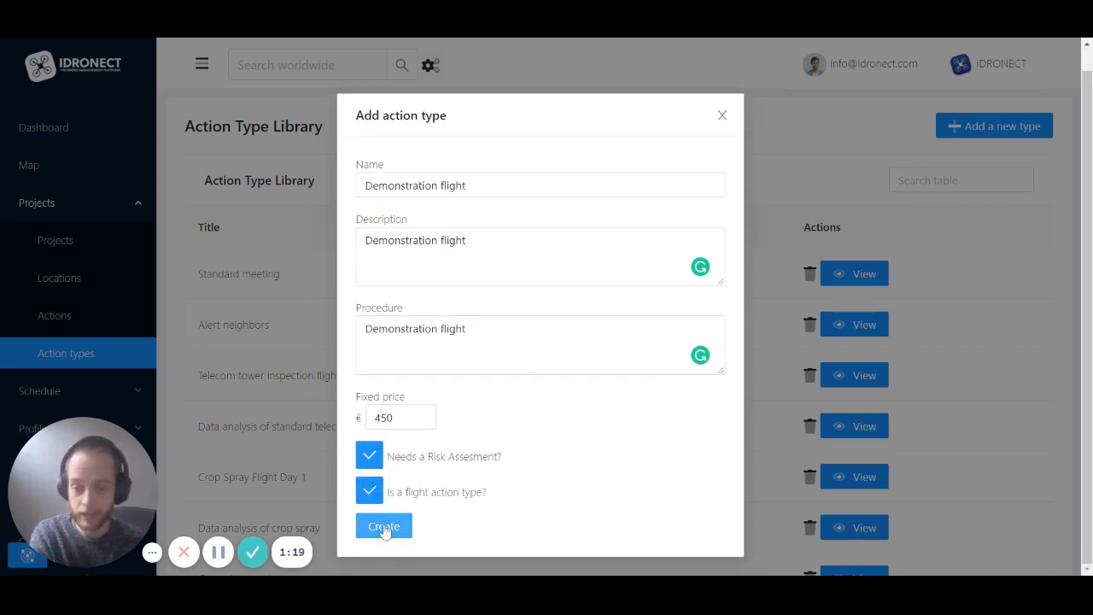
left_click(384, 527)
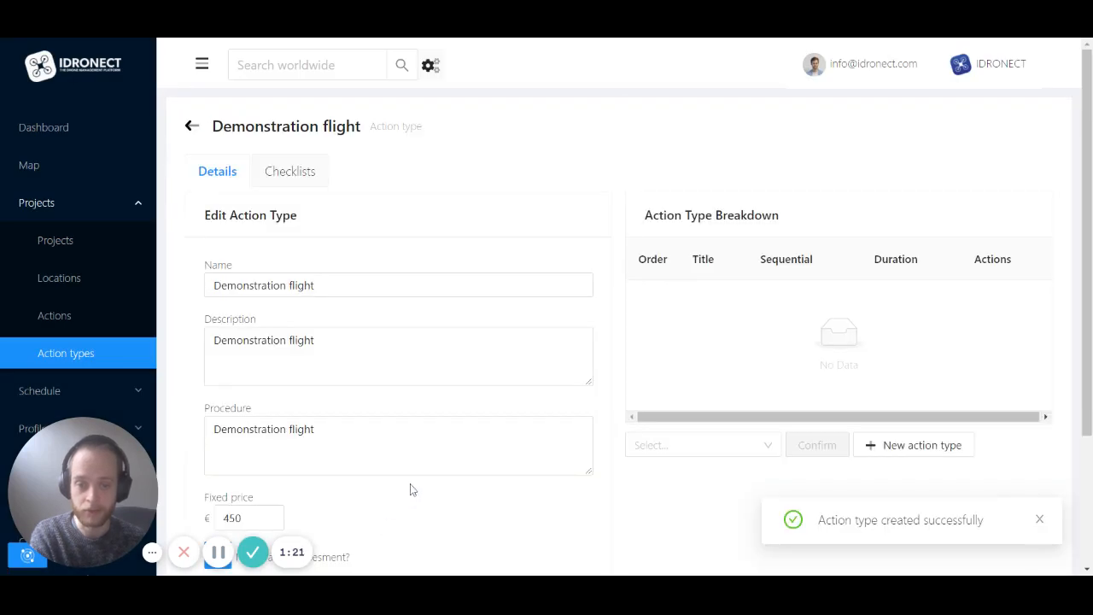
Review the created action type's details and link the existing "Dynamic checklist" to it.
scroll(417, 344, "down", 3)
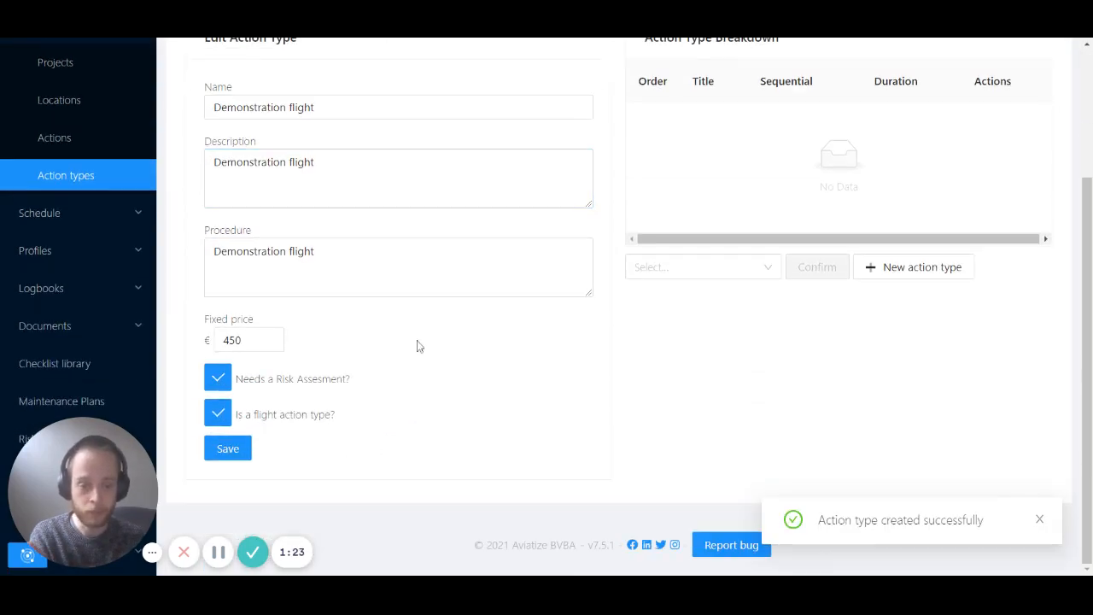
scroll(418, 344, "up", 2)
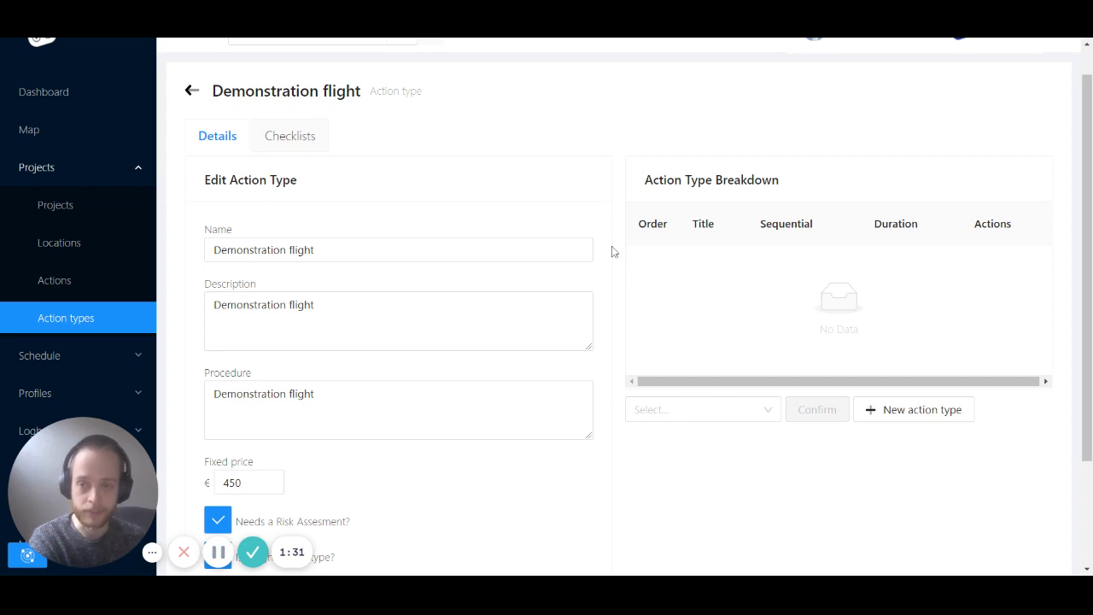
left_click(291, 139)
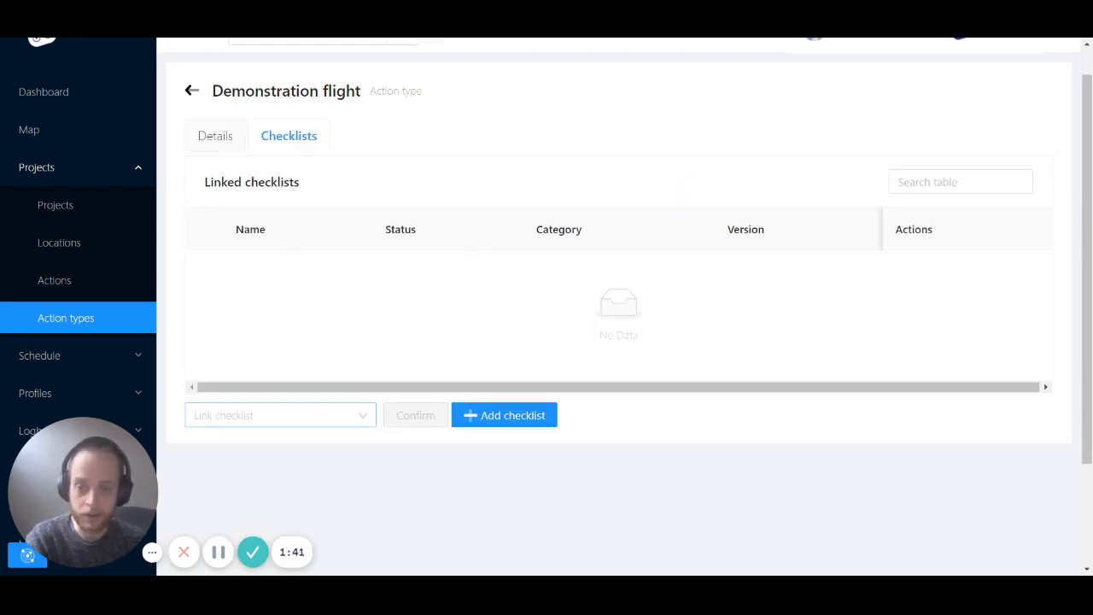
left_click(280, 415)
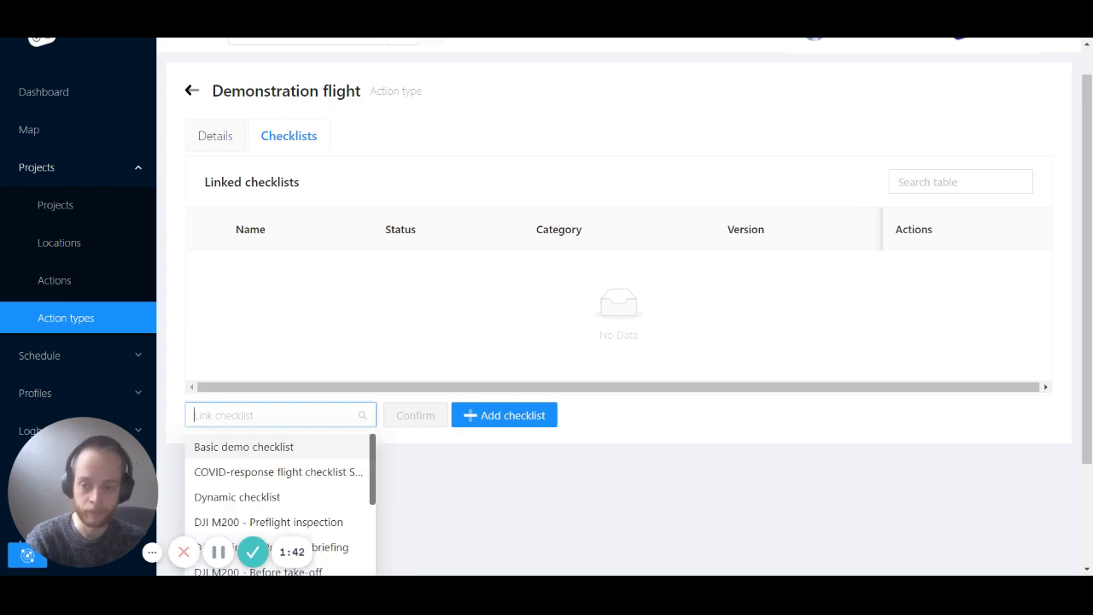
left_click(292, 499)
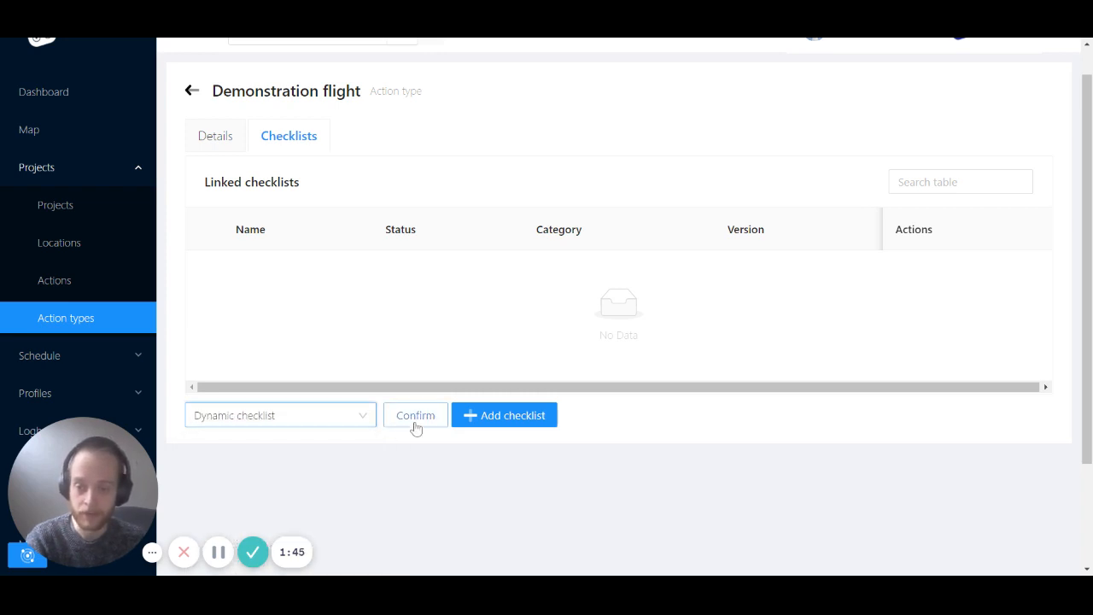
left_click(415, 421)
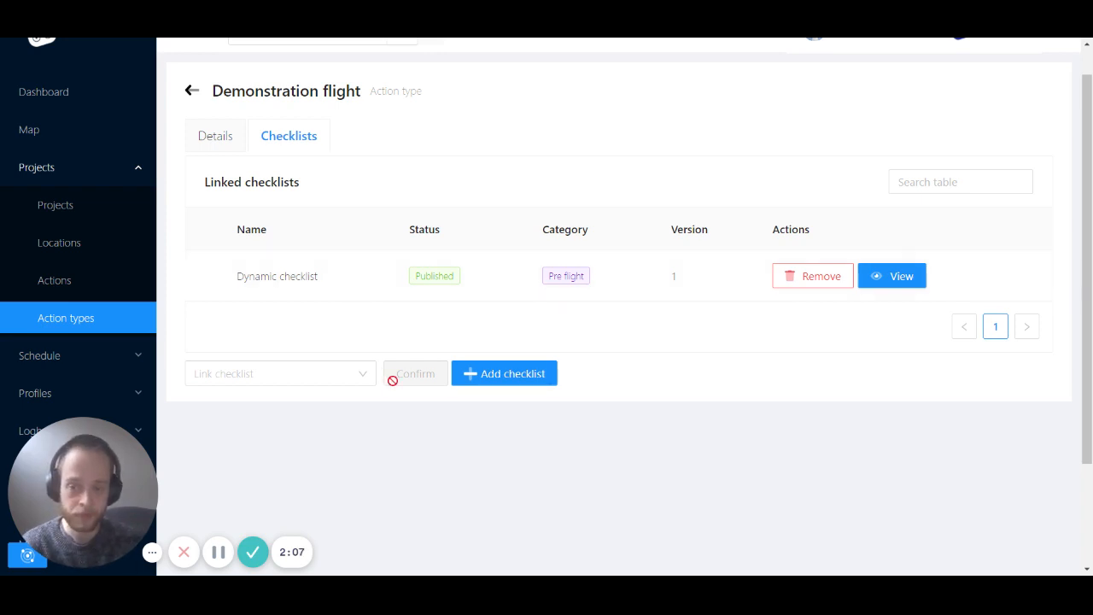
Look over the other linkable checklists and add a new checklist to the Demonstration flight action type.
left_click(337, 373)
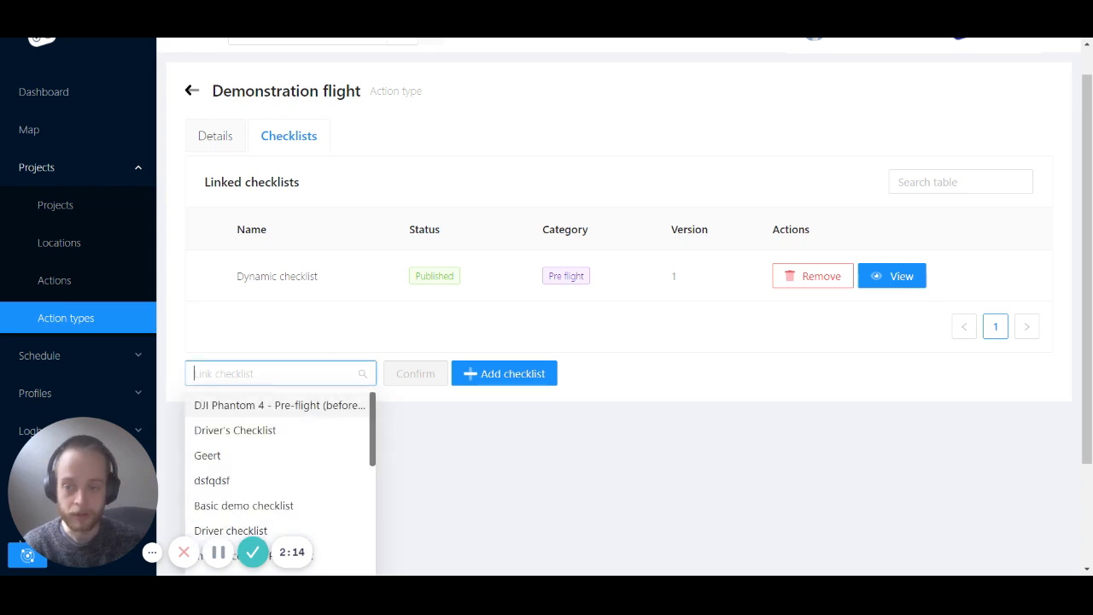
left_click(515, 450)
left_click(523, 380)
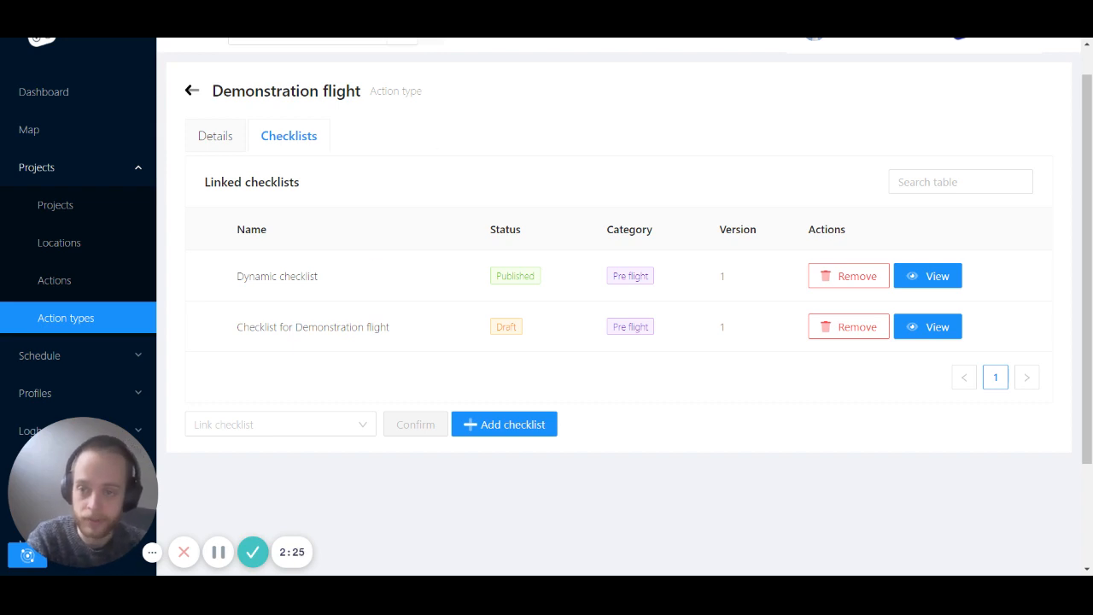
Return to the Action Type Library and start another action type named "Neste ddemonstration flight".
left_click(219, 150)
left_click(103, 321)
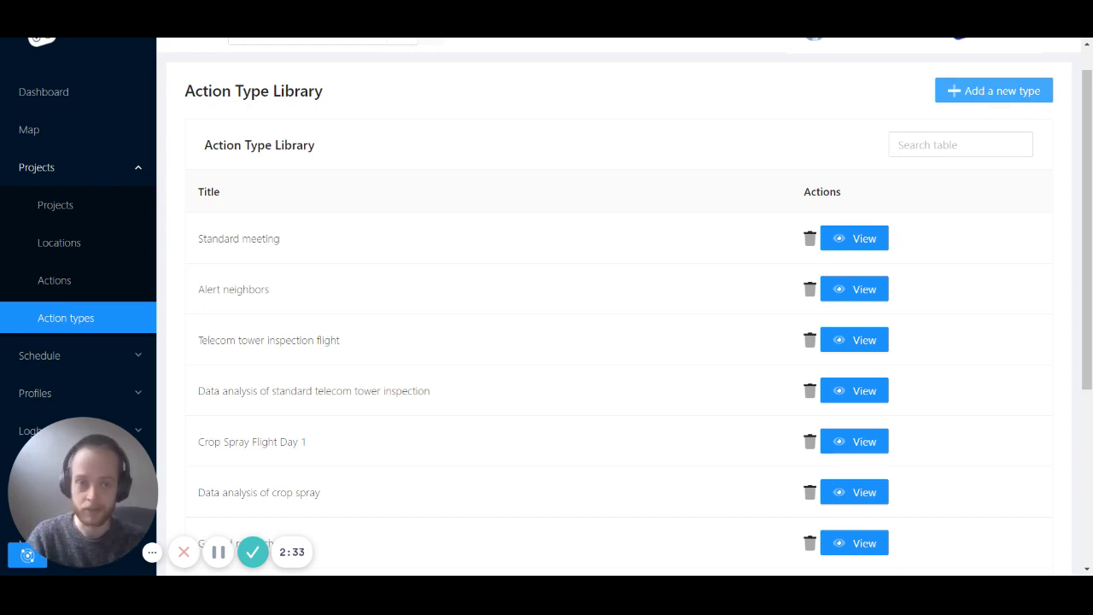
left_click(994, 90)
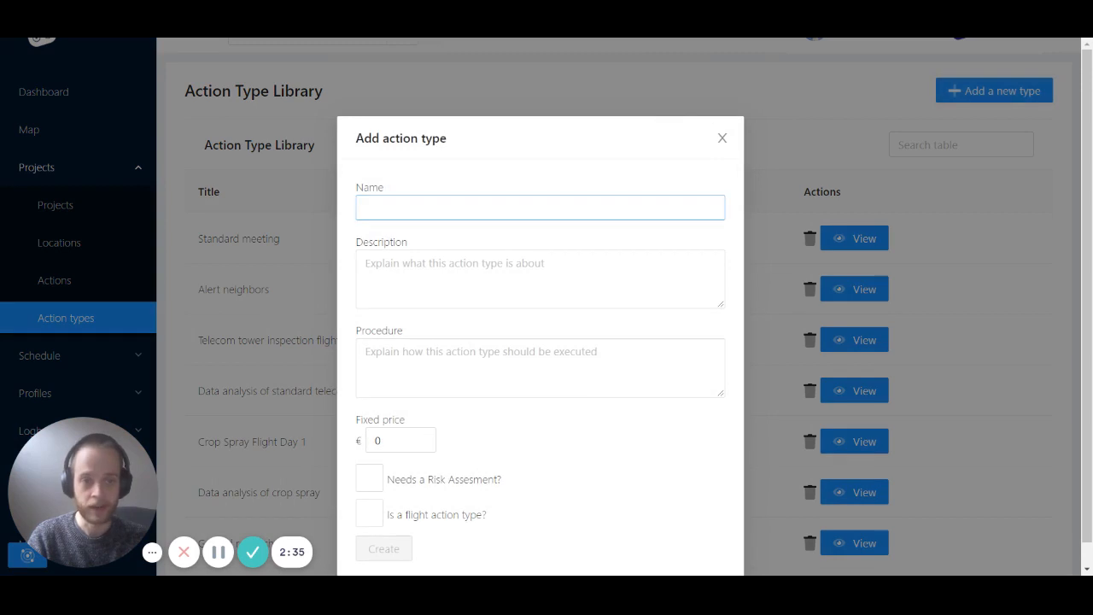
type("N")
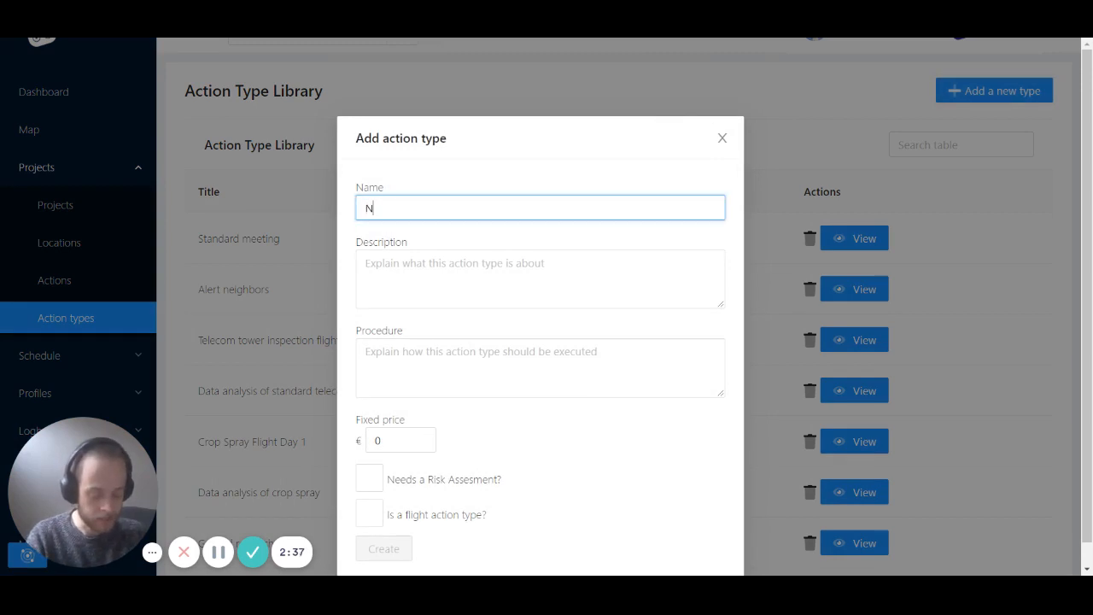
type("este ddemonst")
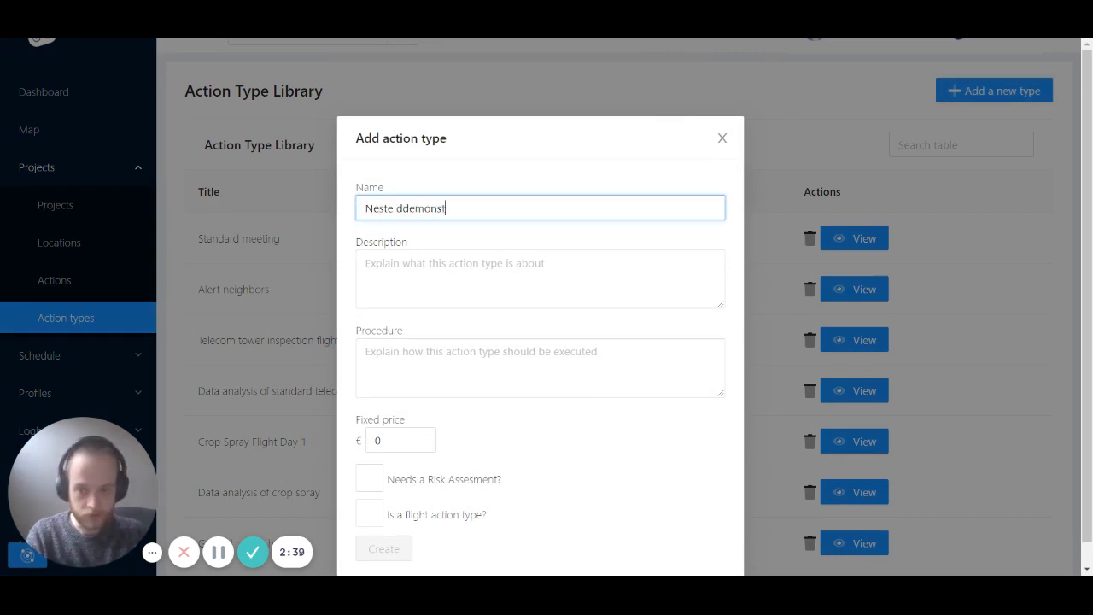
type("ration flight")
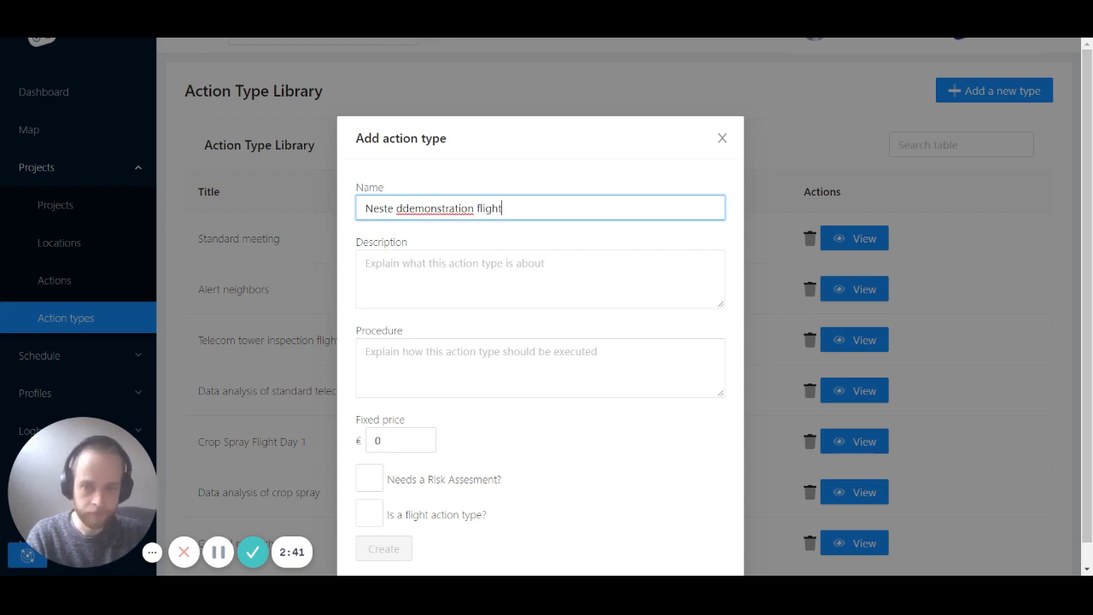
Copy the name "Neste ddemonstration flight" into the second action type's description and procedure.
key("ctrl+a")
key("ctrl+c")
key("Tab")
key("ctrl+v")
key("Tab")
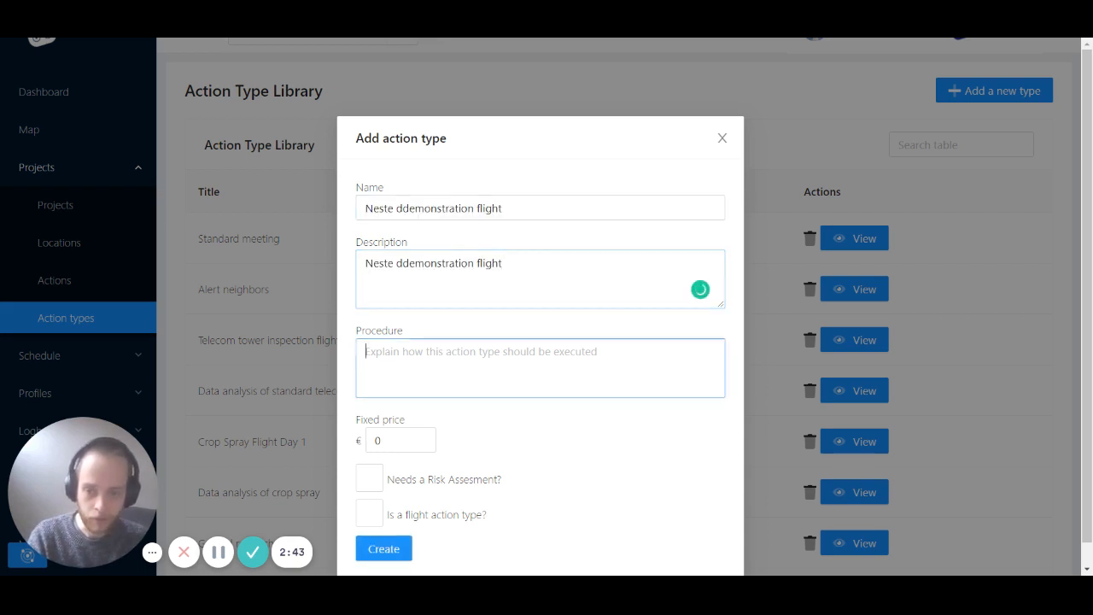
key("ctrl+v")
Set the fixed price to €800 and mark the type as needing a risk assessment and as a flight action type.
key("Tab")
type("800")
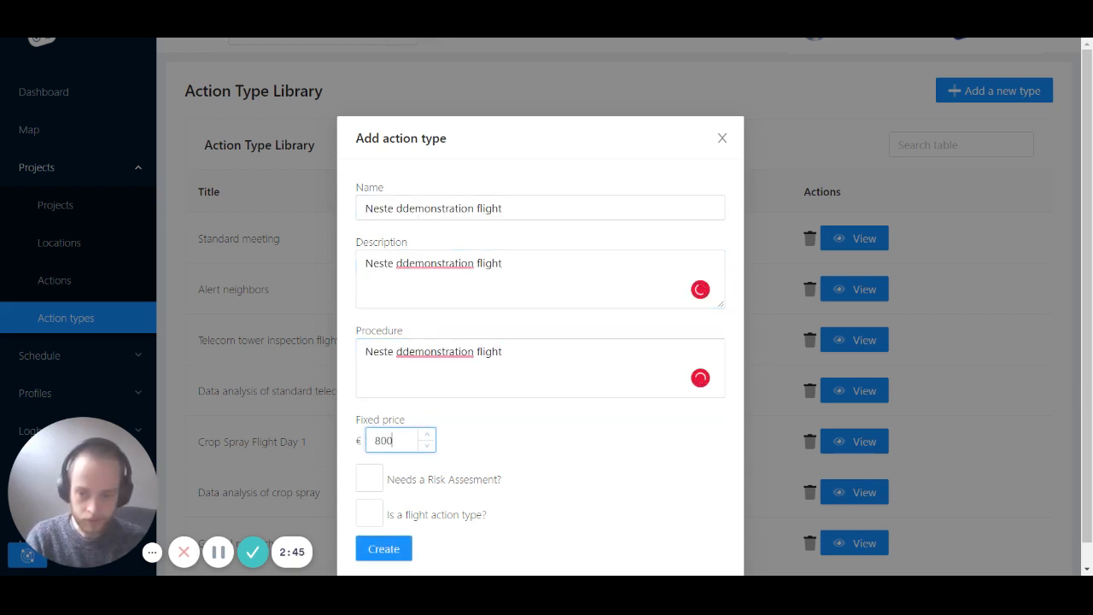
left_click(370, 479)
left_click(369, 514)
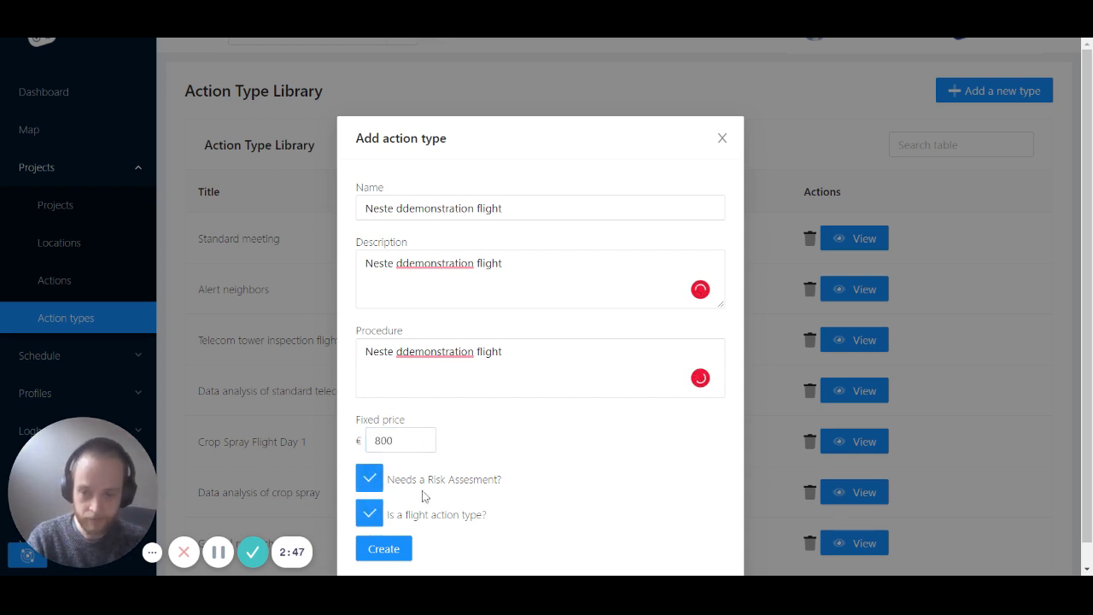
Correct the misspelled "ddemonstration" to "demonstration" in the new action type's procedure and description.
left_click(424, 348)
mouse_move(425, 350)
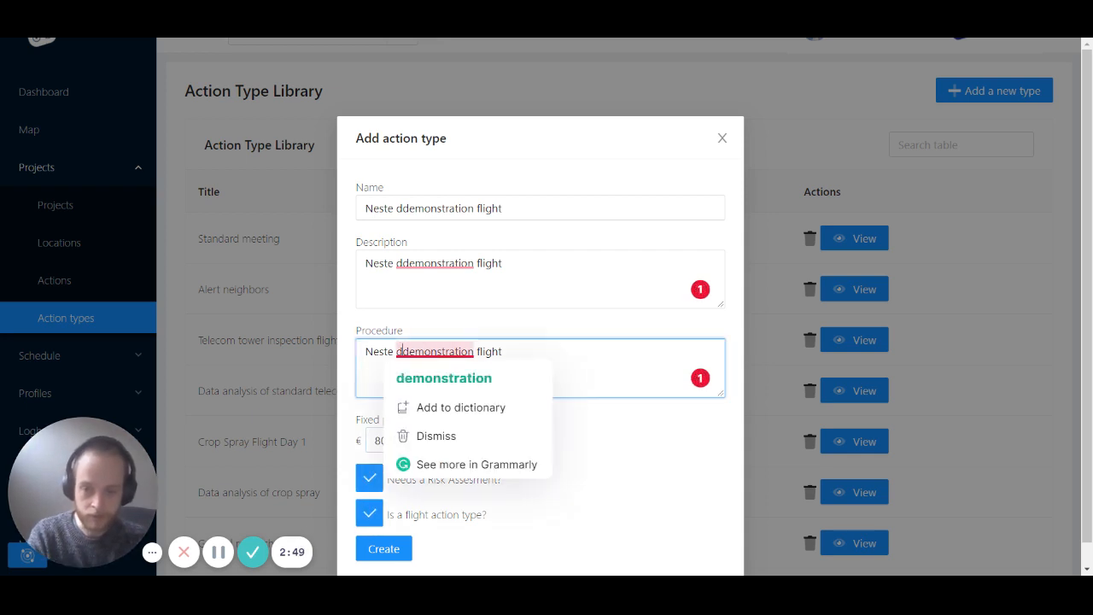
left_click(422, 381)
left_click(448, 263)
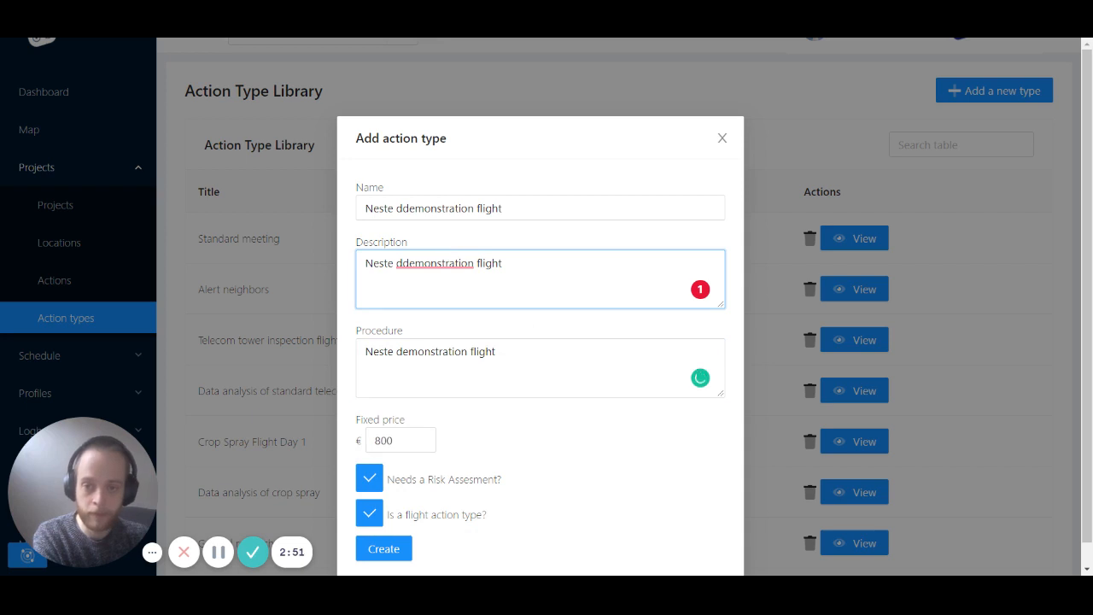
mouse_move(427, 264)
left_click(442, 287)
Correct the name to "Neste demonstration flight" and create the action type.
left_click(400, 208)
key("BackSpace")
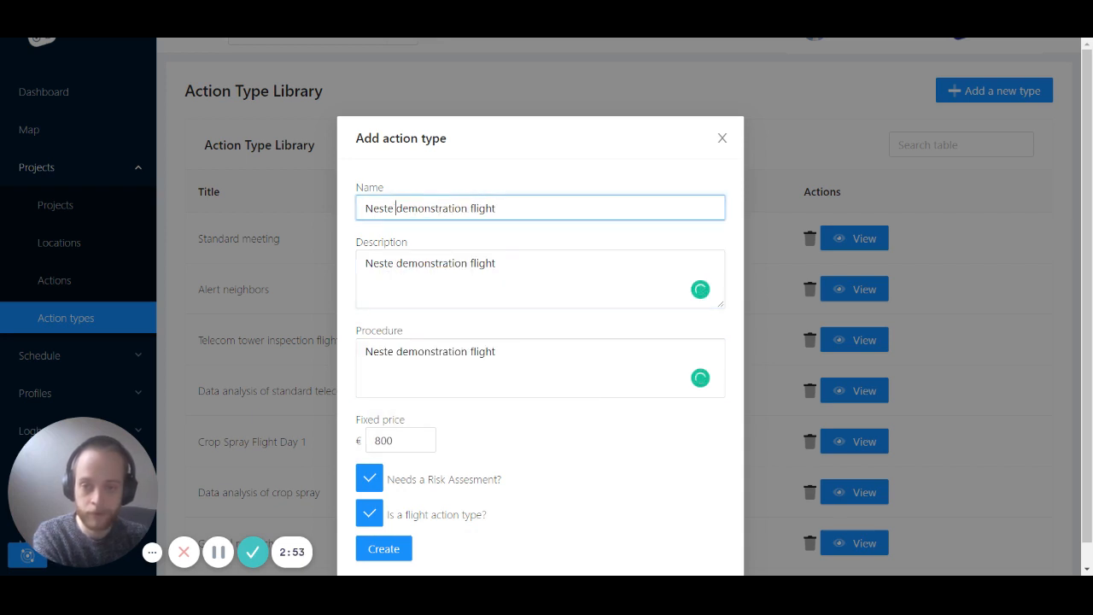
left_click(383, 551)
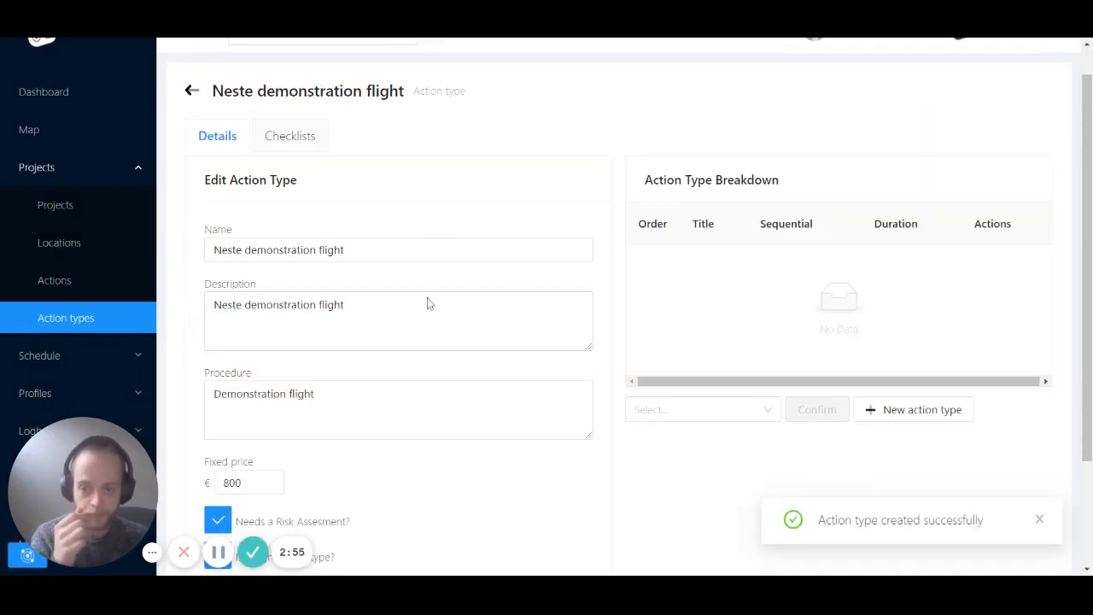
Rename the created action type as "Nested demonstration flight" and save it.
scroll(418, 341, "down", 3)
scroll(251, 364, "up", 3)
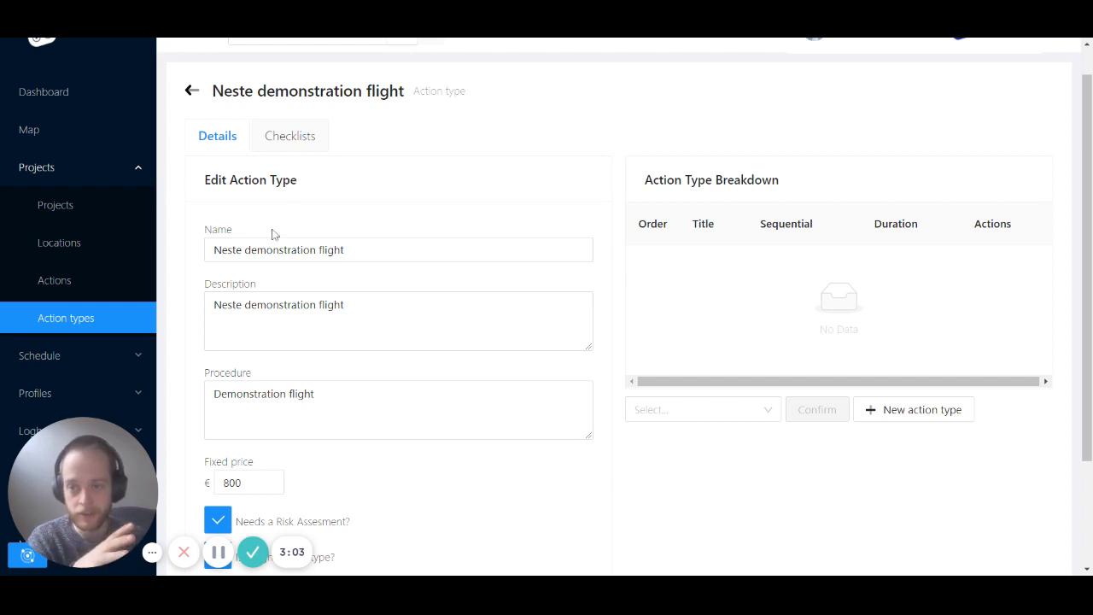
left_click(243, 250)
type("d")
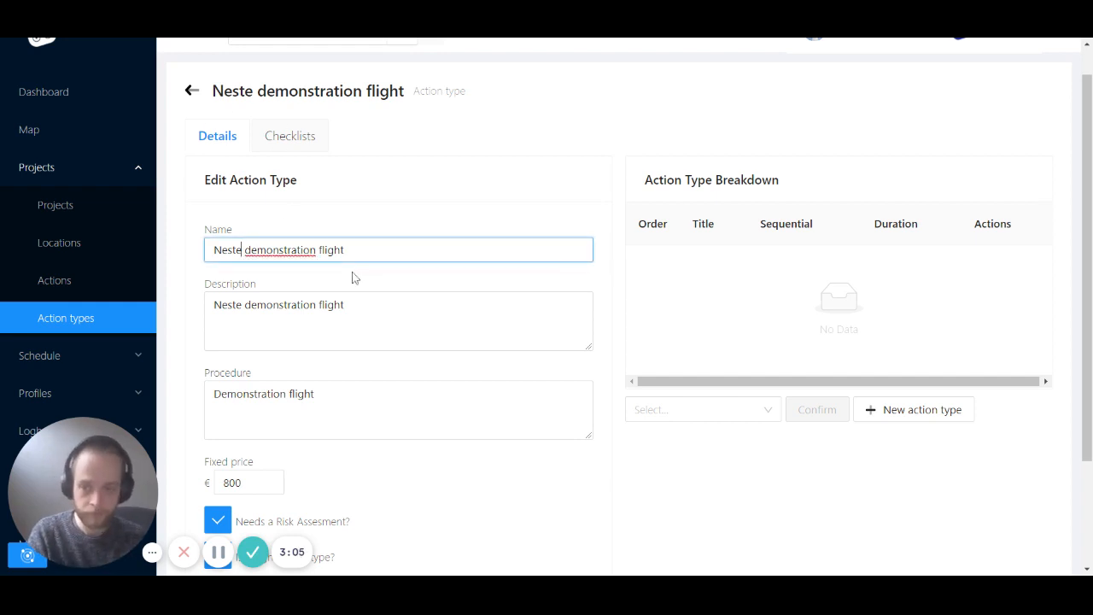
left_click(446, 214)
scroll(446, 222, "down", 3)
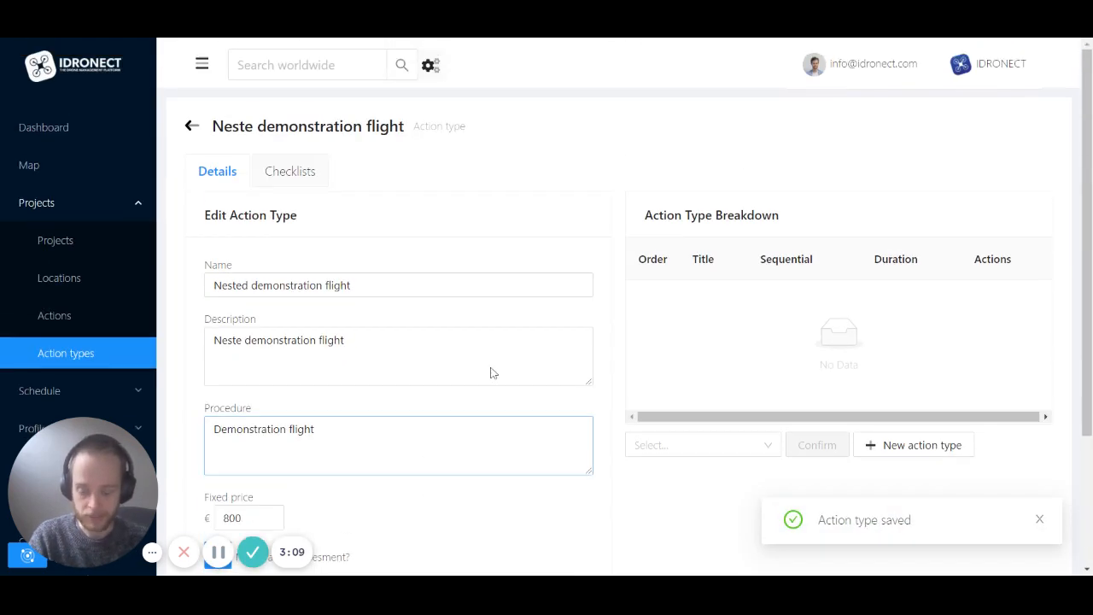
Add the existing Demonstration flight action type to the Nested demonstration flight's breakdown.
left_click(696, 445)
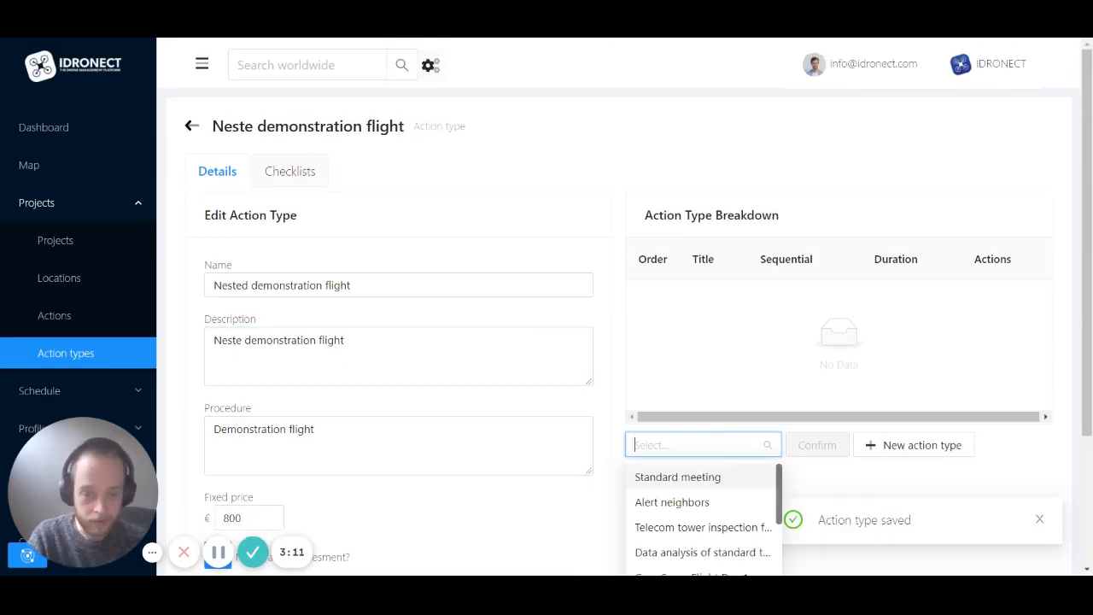
scroll(717, 469, "down", 2)
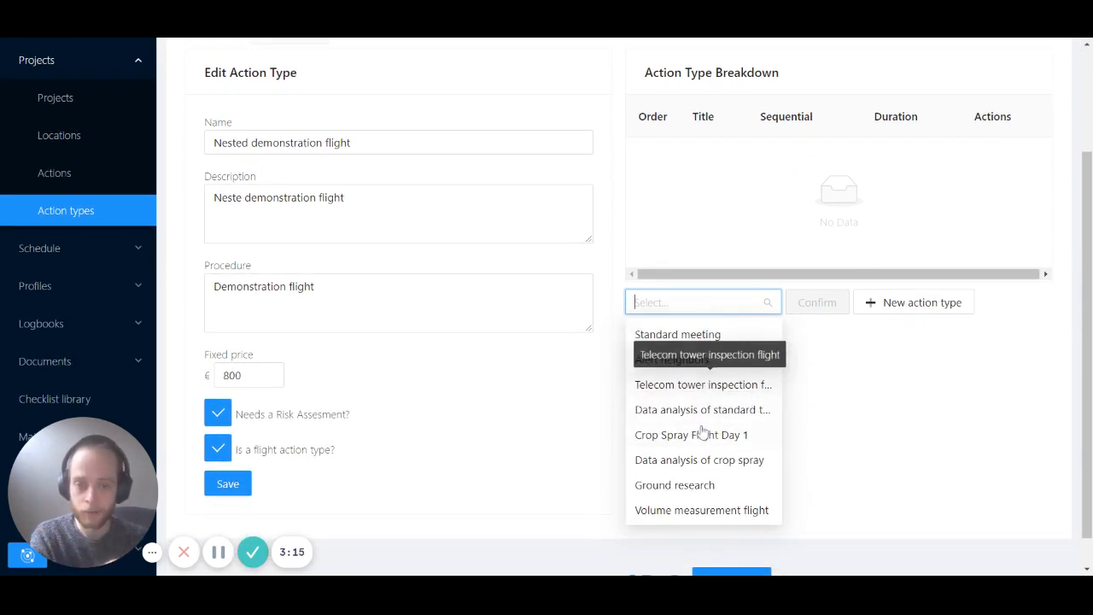
scroll(702, 430, "down", 5)
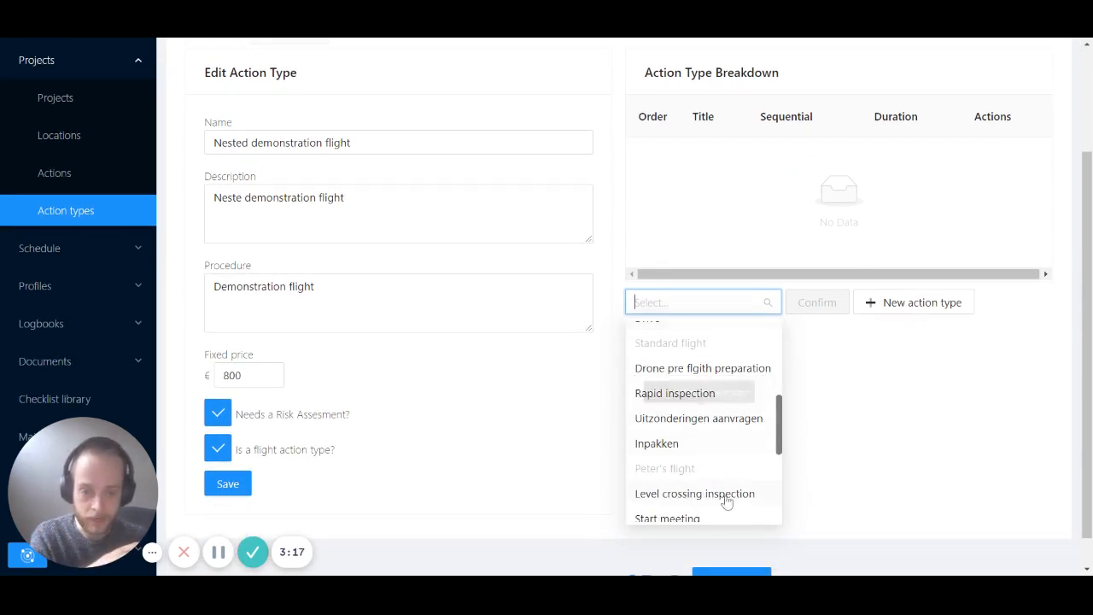
scroll(717, 435, "down", 5)
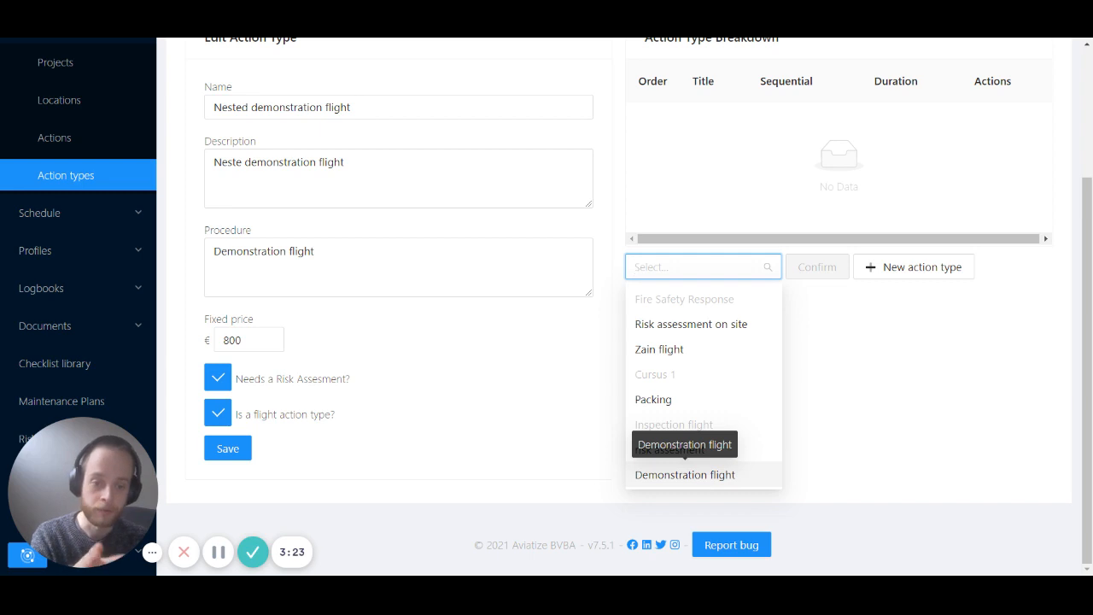
left_click(702, 480)
left_click(817, 268)
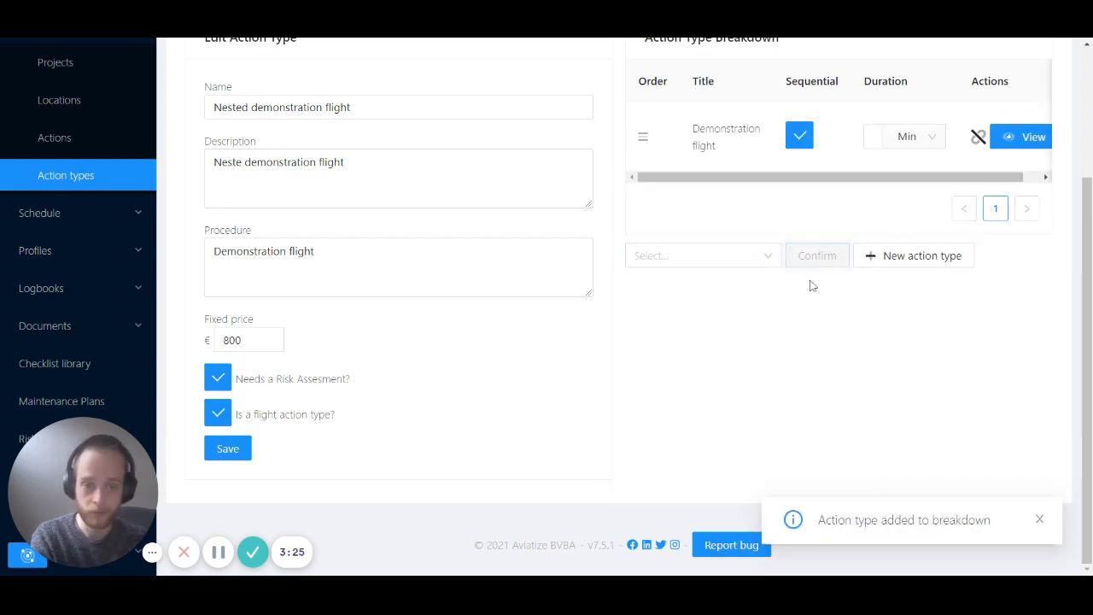
Add the Zain flight action type to the breakdown as a second sub-action.
scroll(810, 285, "up", 2)
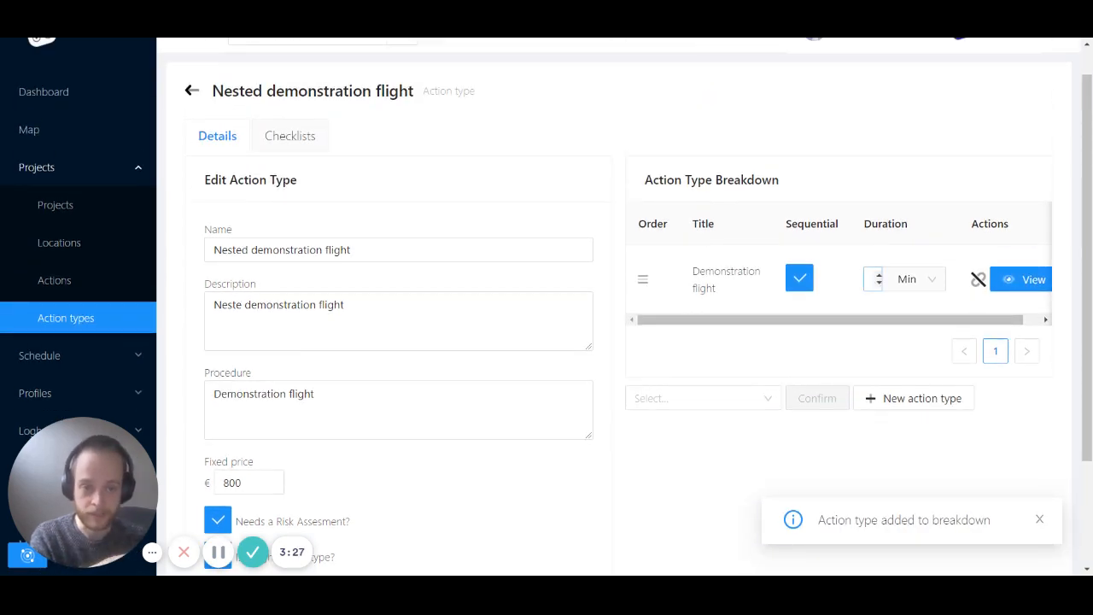
left_click(700, 398)
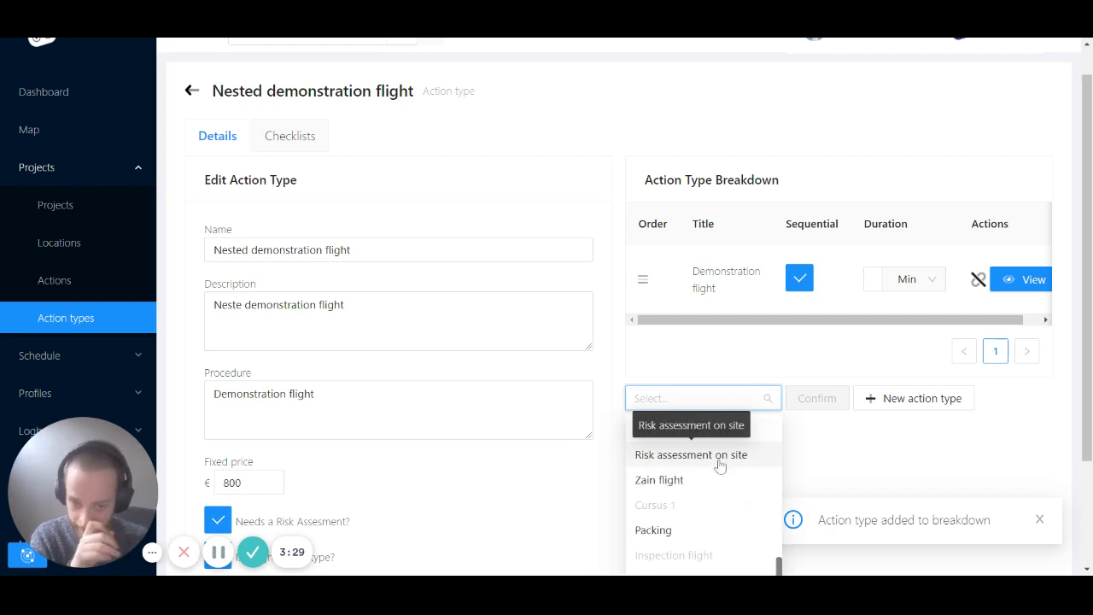
left_click(700, 484)
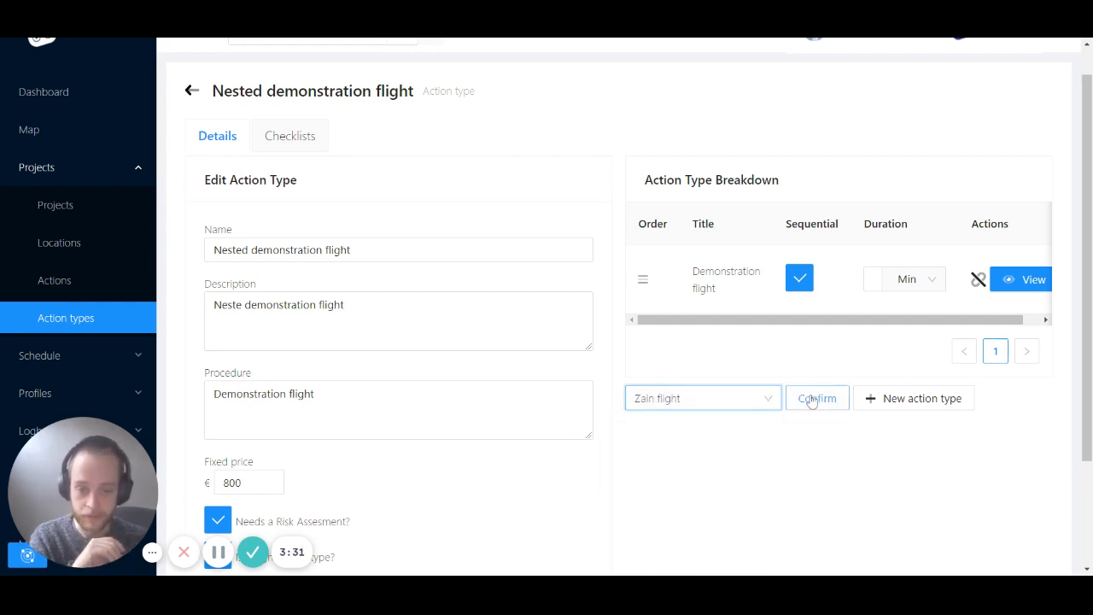
left_click(813, 399)
Add the Packing action type to the breakdown and move it to first place, ahead of Demonstration flight.
left_click(708, 471)
scroll(700, 495, "down", 3)
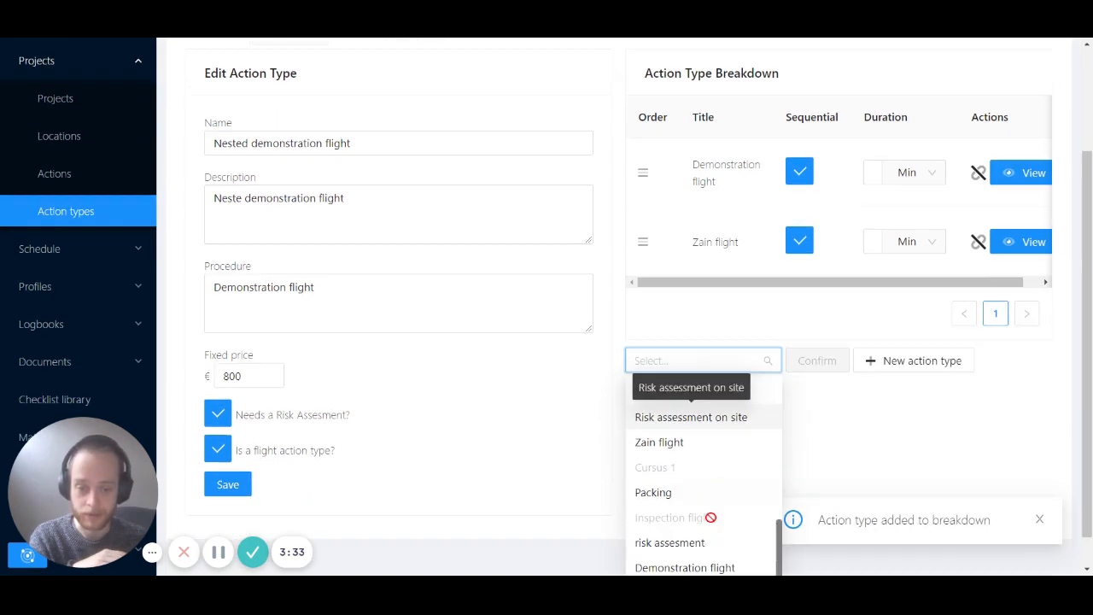
left_click(701, 461)
left_click(806, 329)
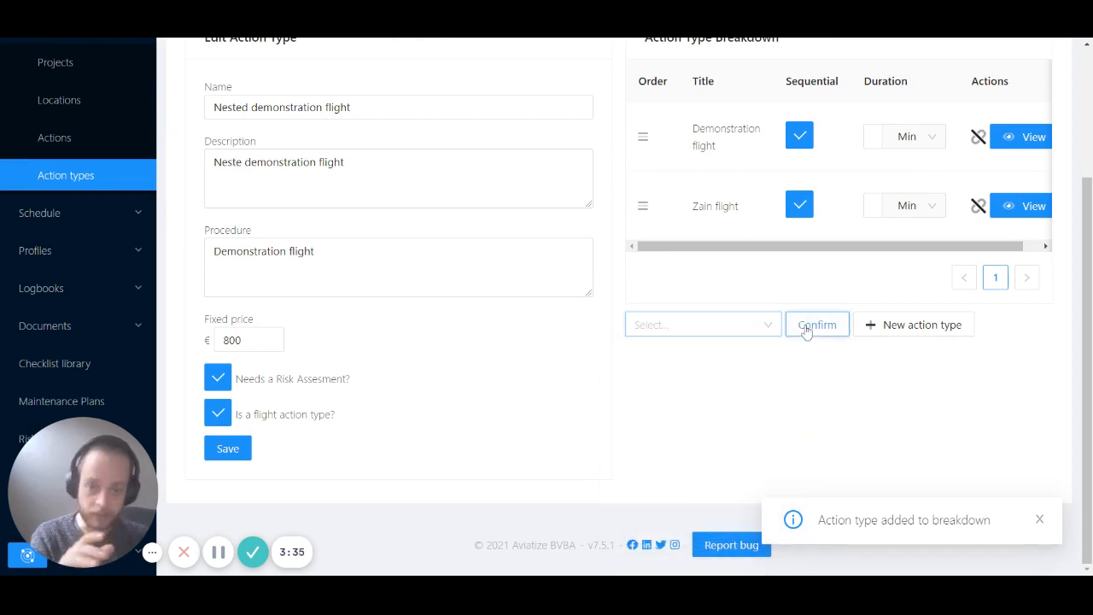
left_click_drag(639, 285, 646, 154)
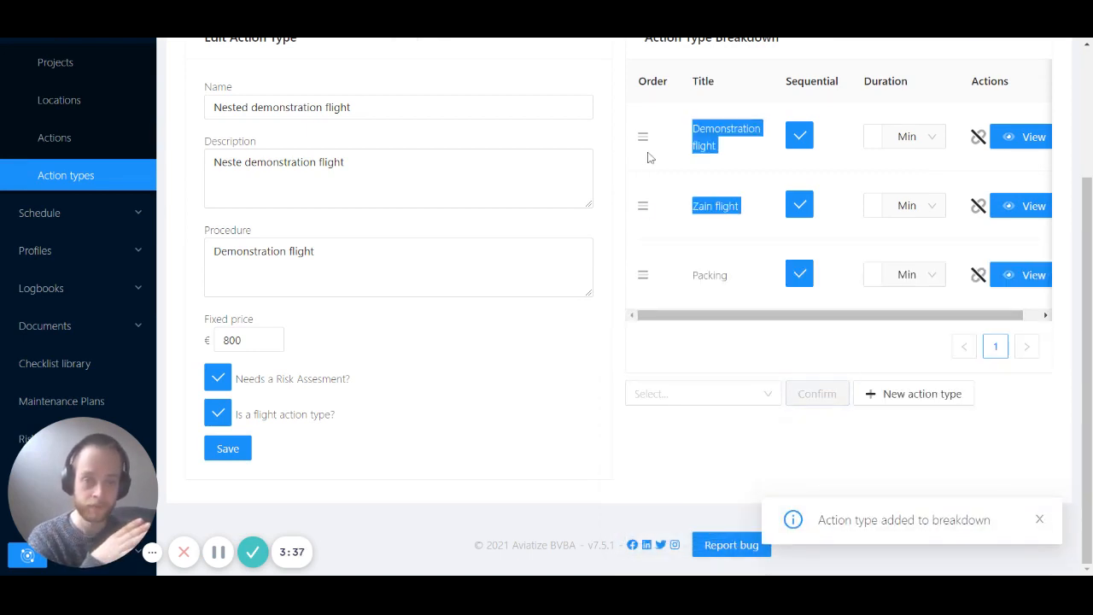
left_click_drag(646, 278, 644, 154)
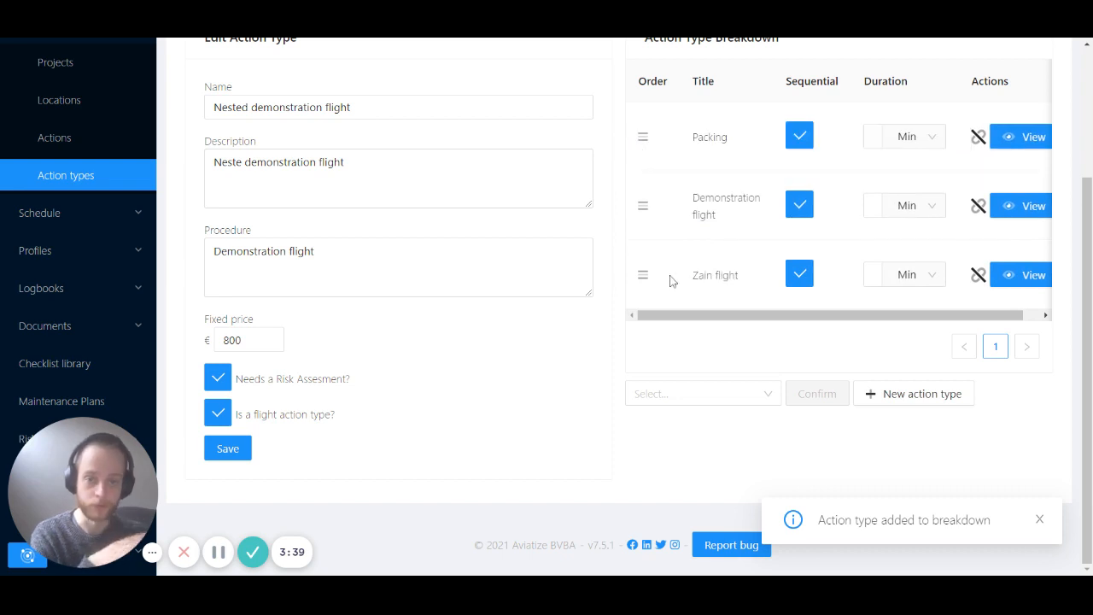
Set the duration unit of the Packing and Demonstration flight breakdown entries to Hours.
scroll(519, 376, "up", 1)
scroll(521, 377, "up", 2)
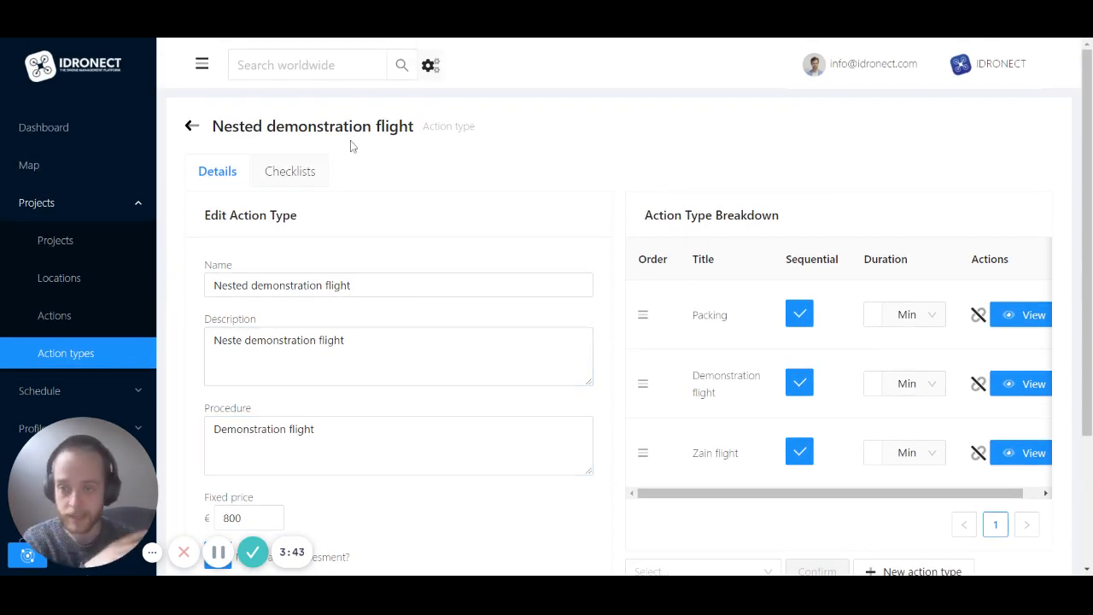
triple_click(410, 142)
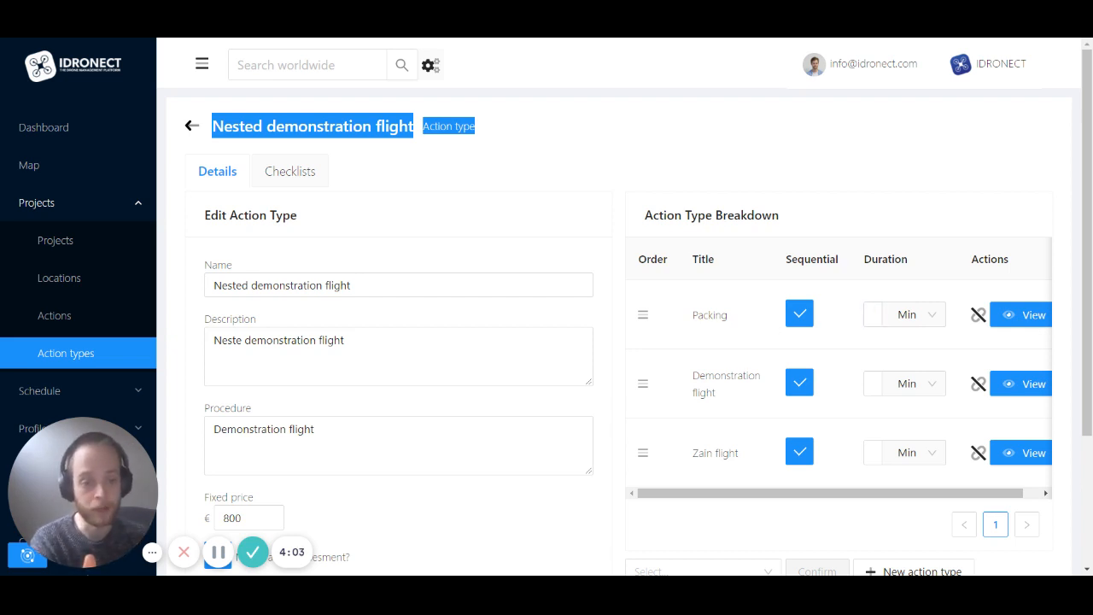
left_click(875, 314)
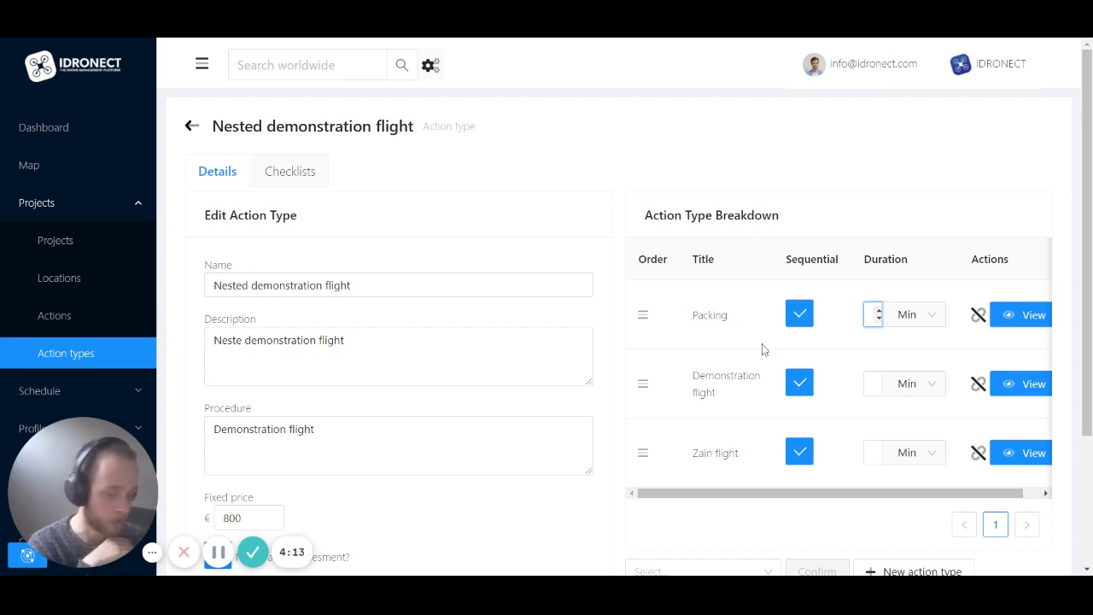
left_click(871, 383)
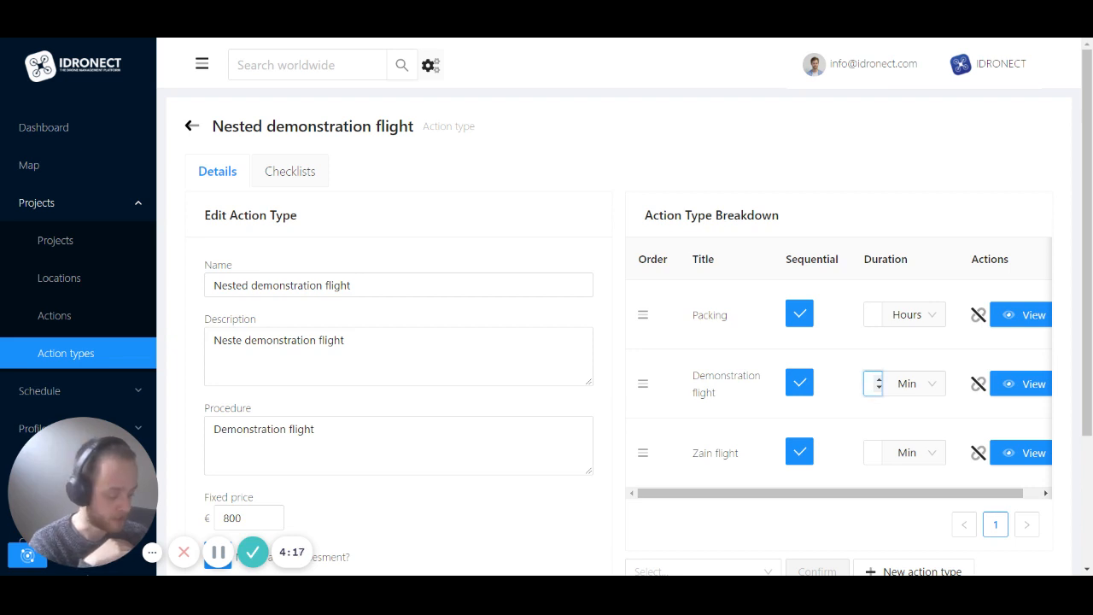
left_click(873, 453)
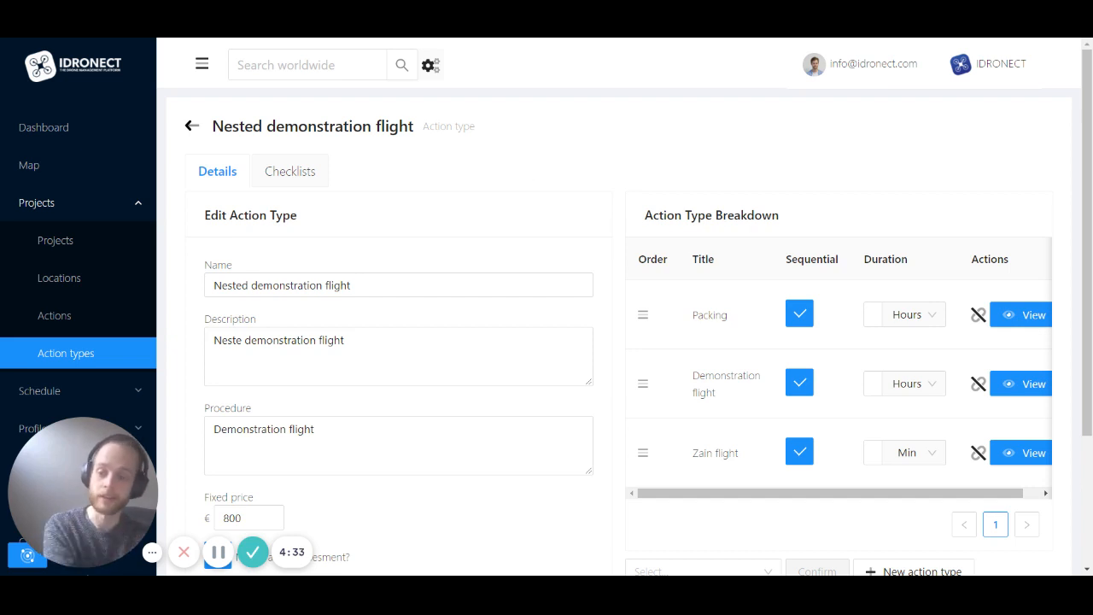
scroll(512, 178, "down", 3)
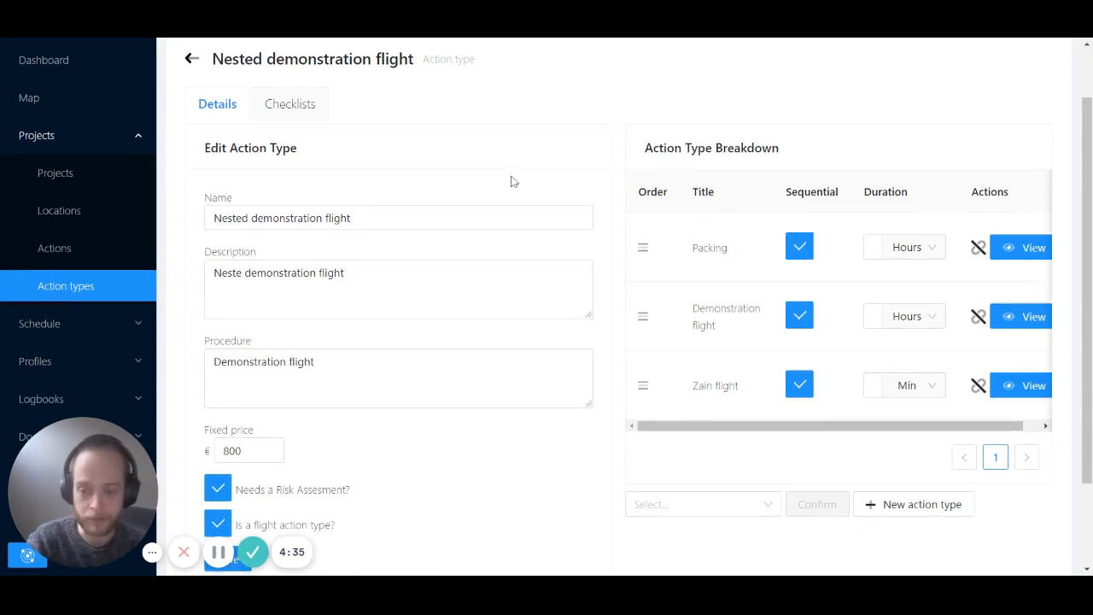
scroll(505, 180, "down", 2)
scroll(505, 180, "up", 4)
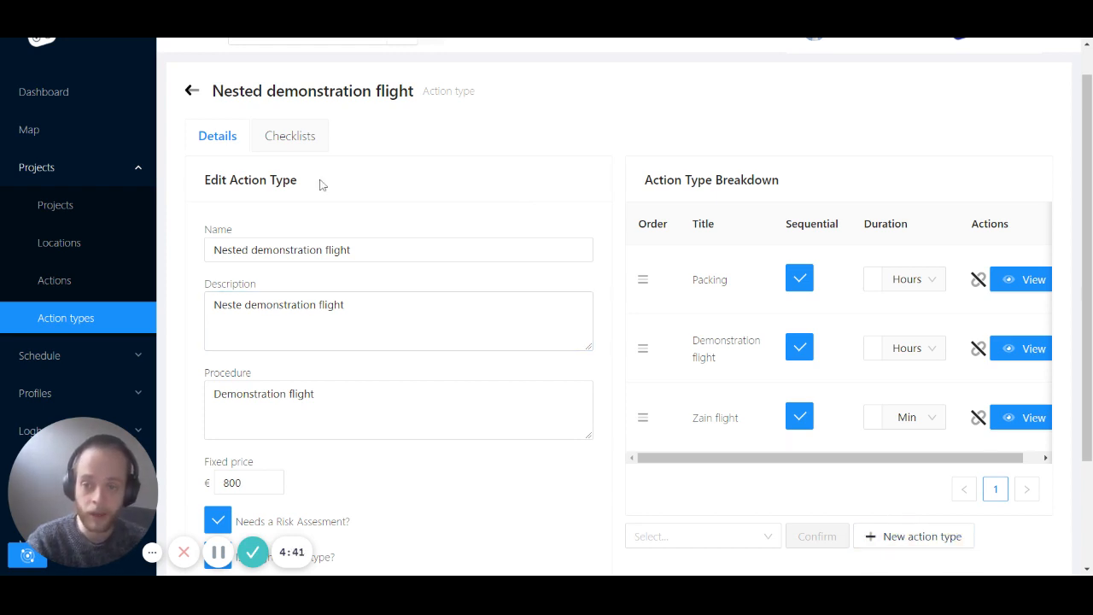
scroll(323, 185, "down", 2)
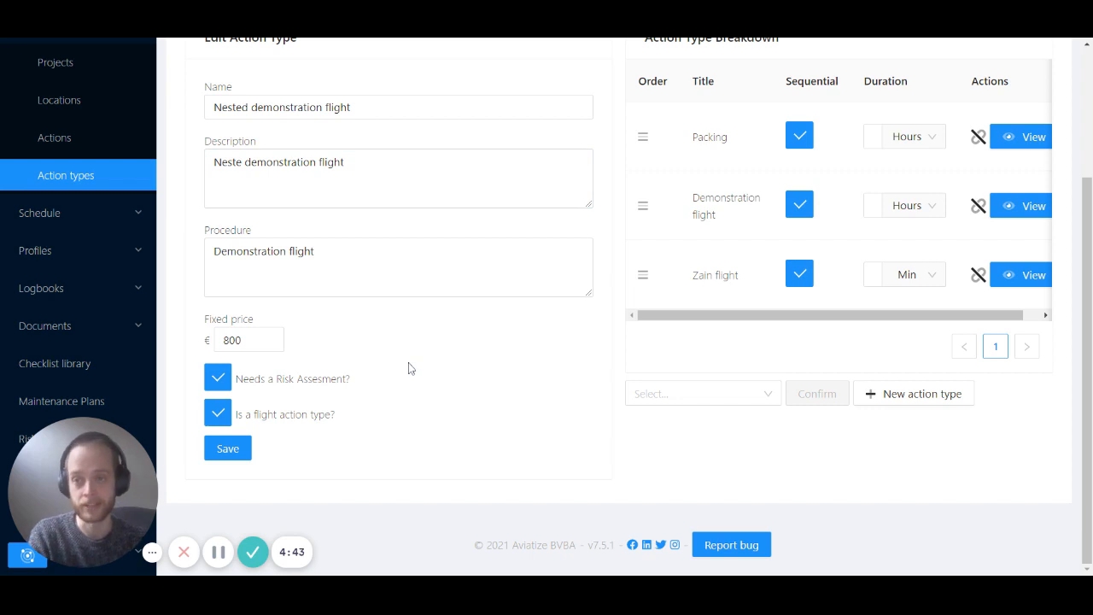